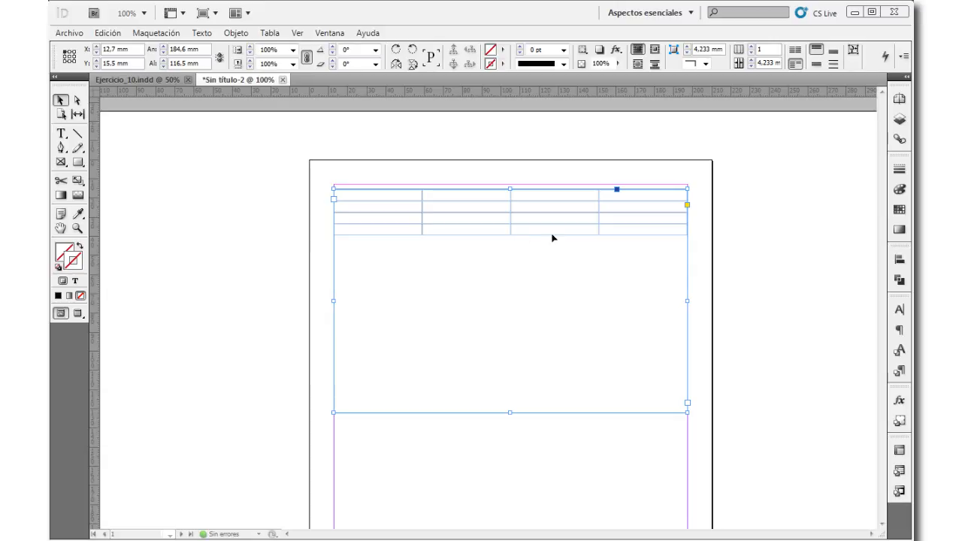
# - Extend the upper edge of the table's text frame to the page's top margin
pyautogui.moveTo(511, 189); pyautogui.dragTo(509, 184)
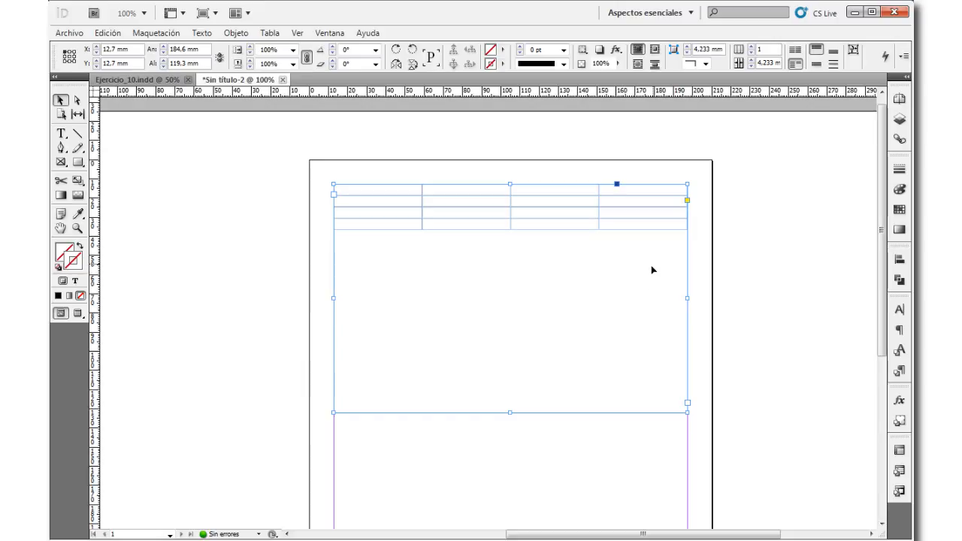
# - Select all four table rows and set their height to exactly 20 mm
pyautogui.click(898, 449)
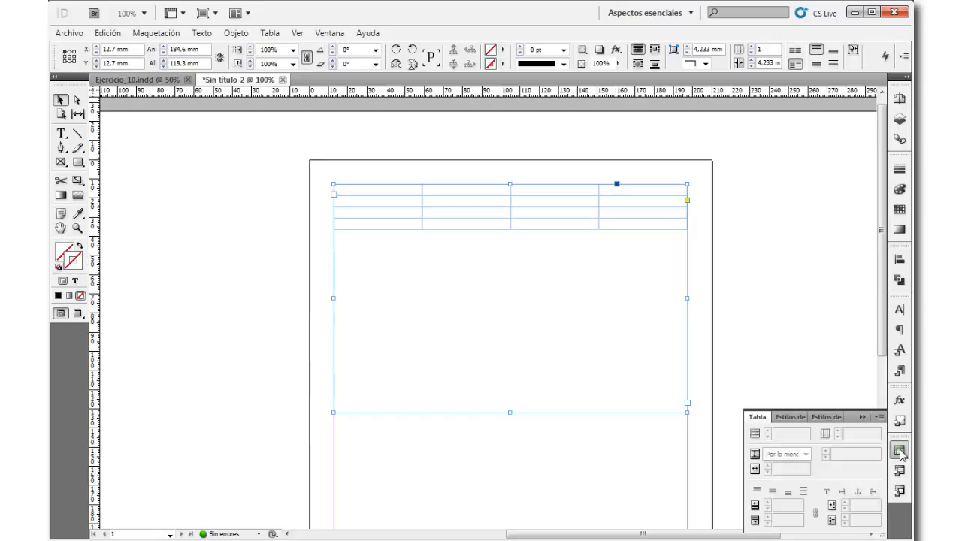
pyautogui.click(60, 135)
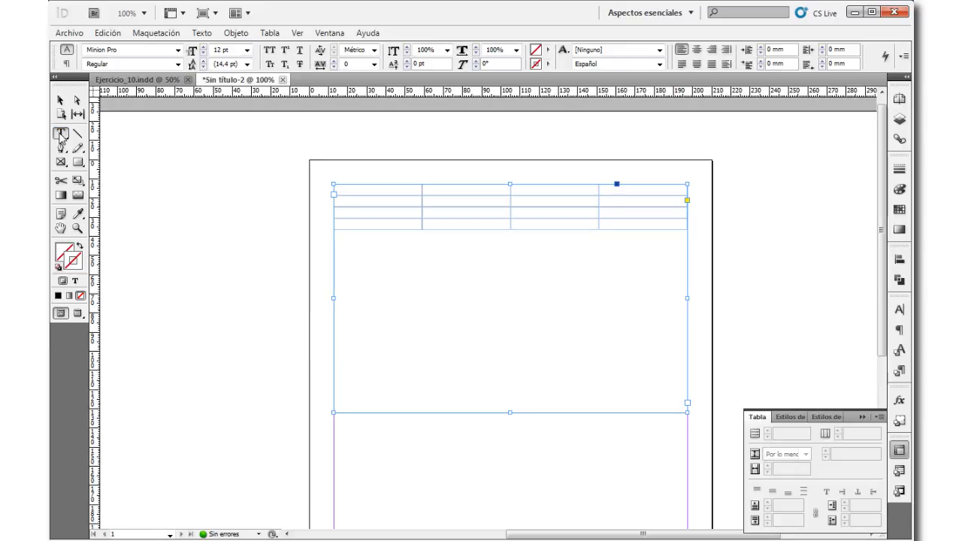
pyautogui.click(403, 213)
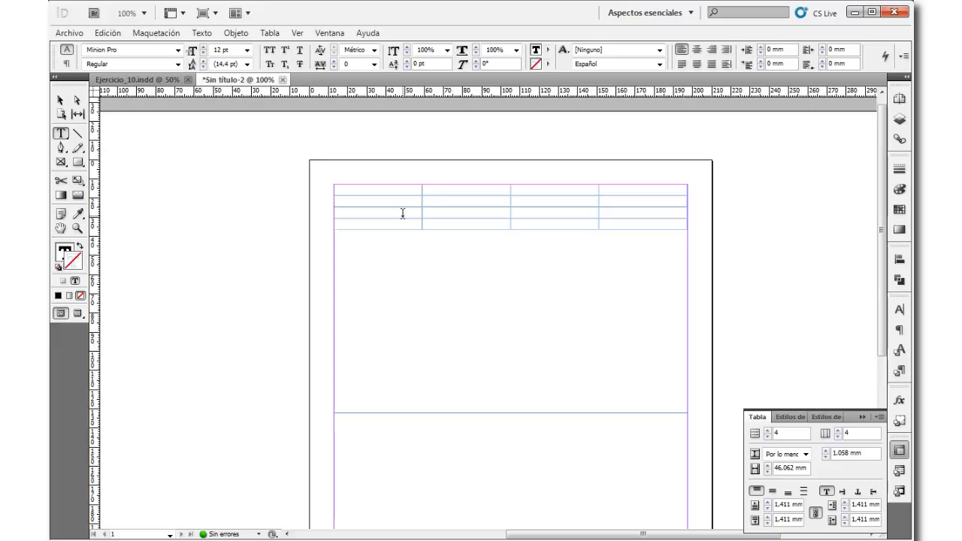
pyautogui.moveTo(335, 189); pyautogui.dragTo(332, 220)
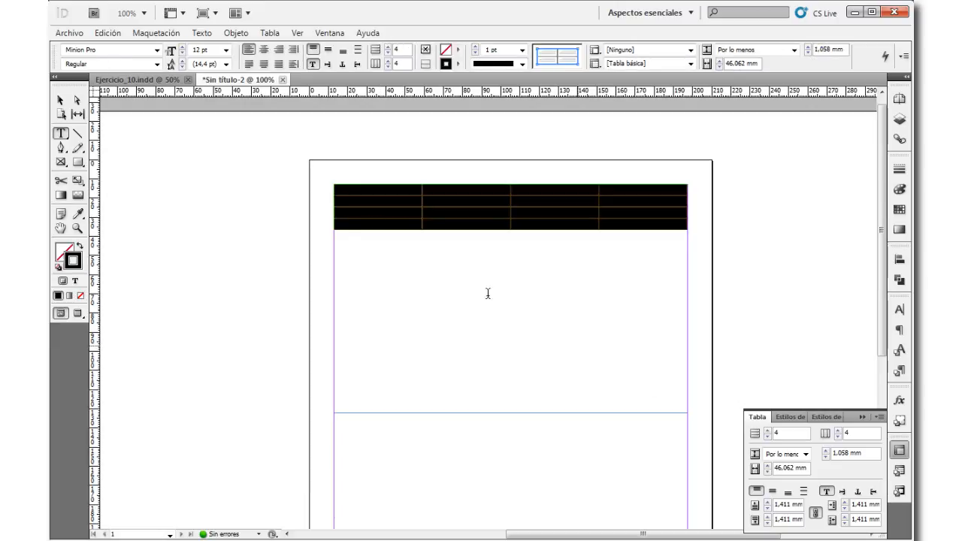
pyautogui.click(334, 189)
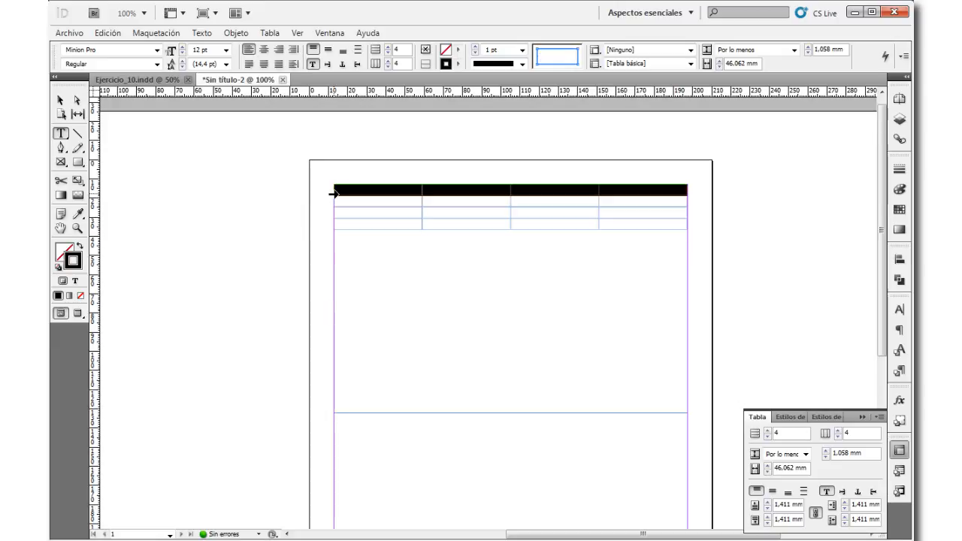
pyautogui.moveTo(335, 189); pyautogui.dragTo(336, 226)
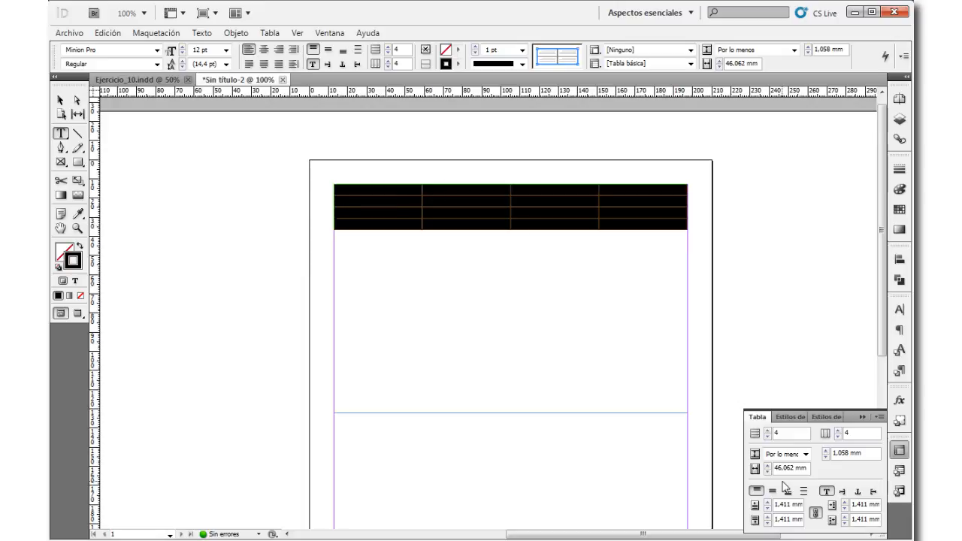
pyautogui.click(806, 454)
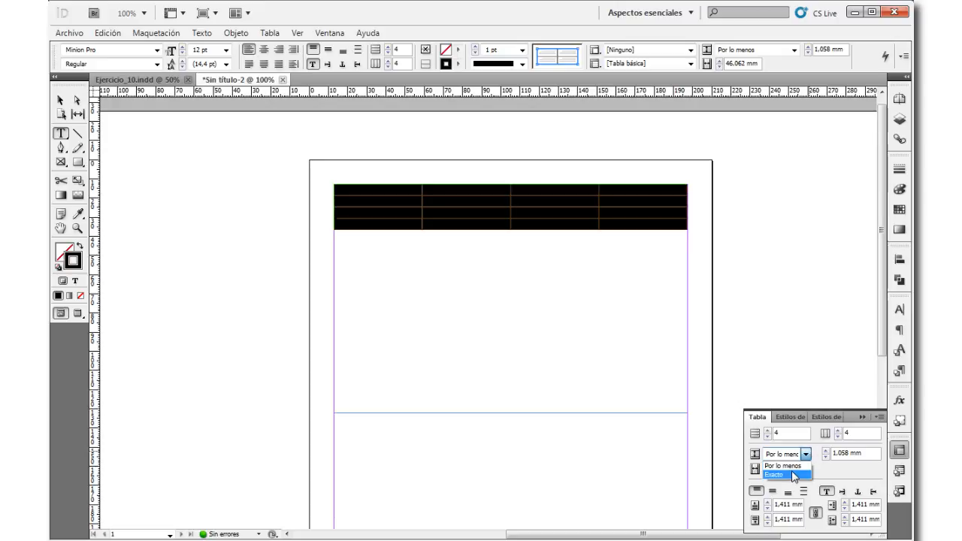
pyautogui.click(780, 470)
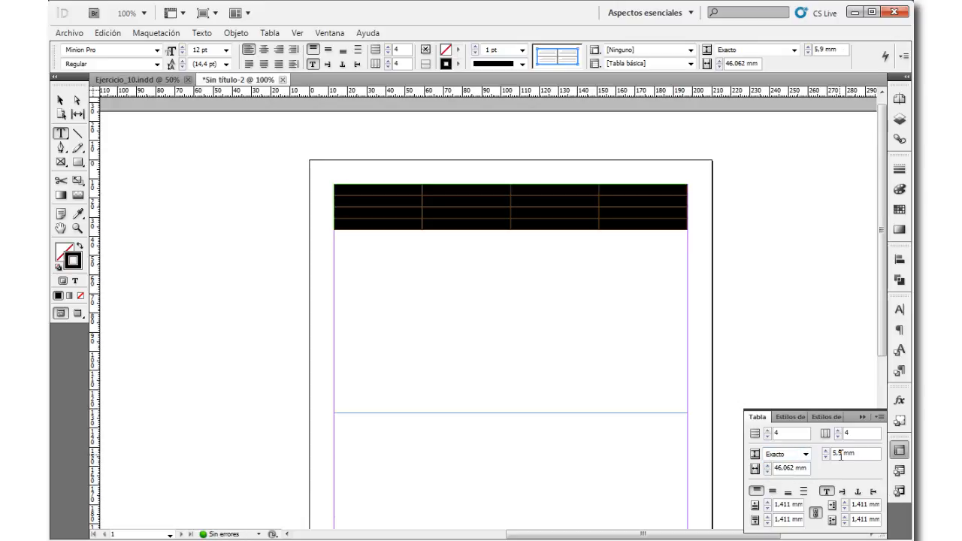
pyautogui.doubleClick(840, 453)
pyautogui.write('20')
pyautogui.press('Return')
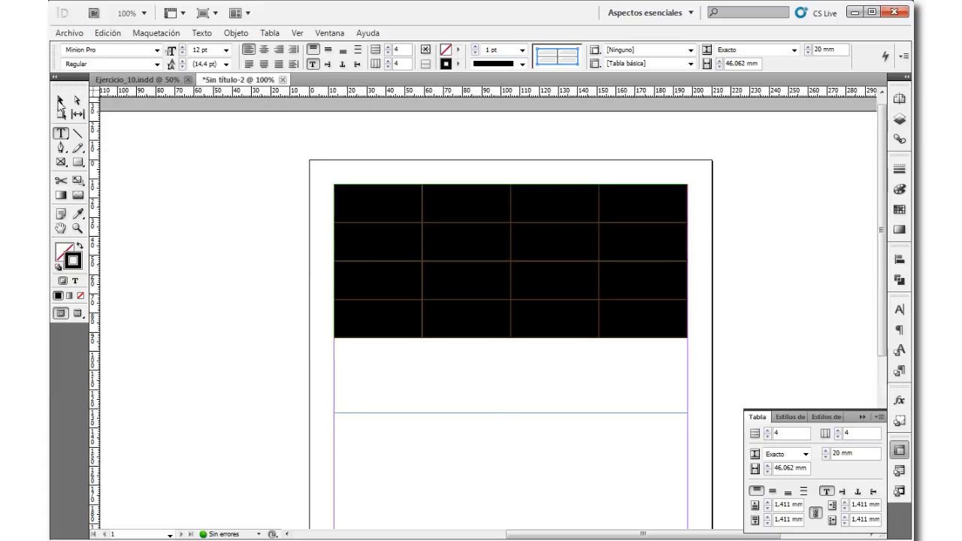
# - Shorten the text frame from below to about 82 mm high so it ends just under the table
pyautogui.click(59, 100)
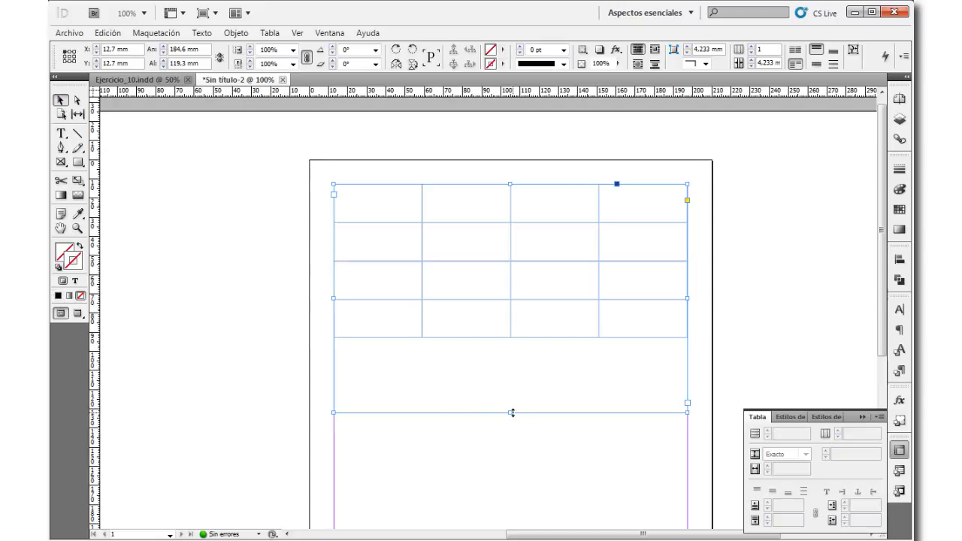
pyautogui.moveTo(511, 412); pyautogui.dragTo(521, 339)
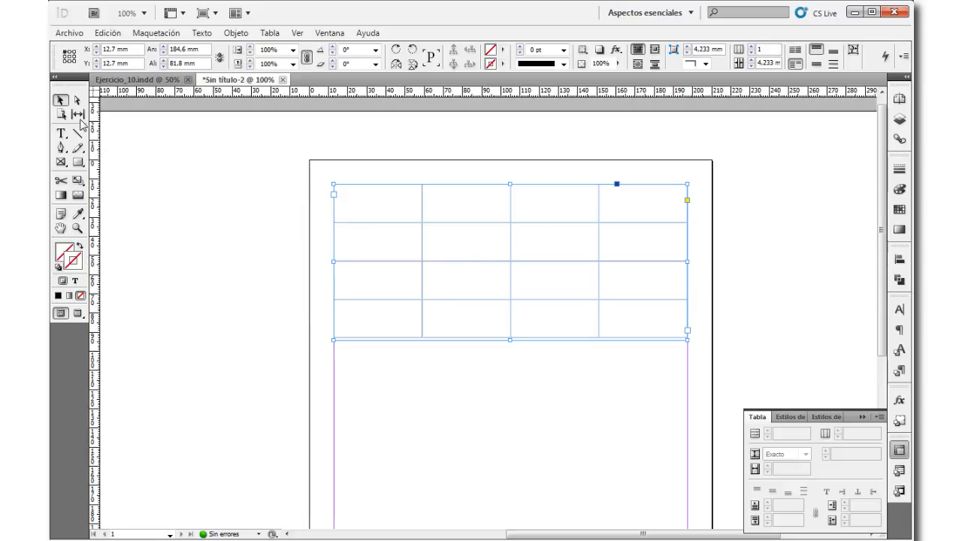
# - Align the content of all table cells to the vertical center
pyautogui.click(61, 135)
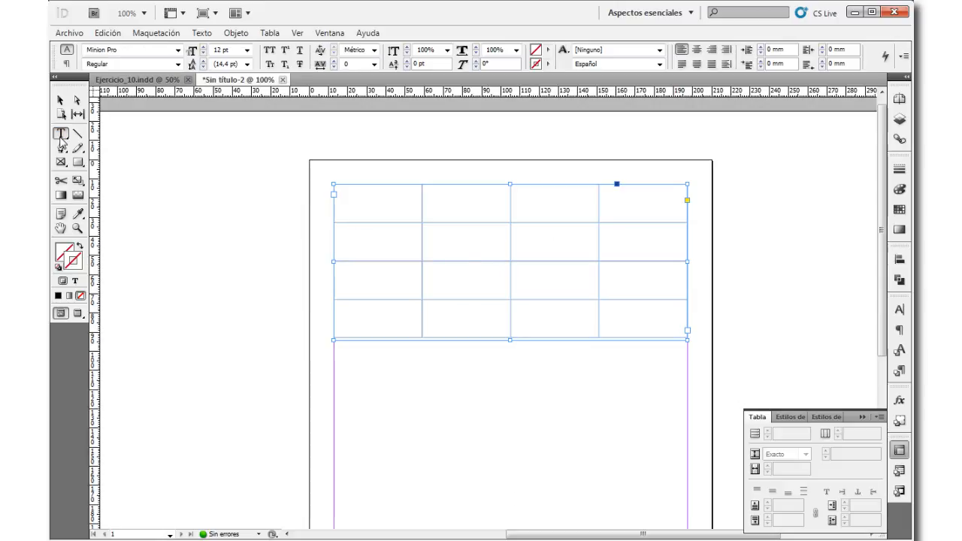
pyautogui.click(490, 208)
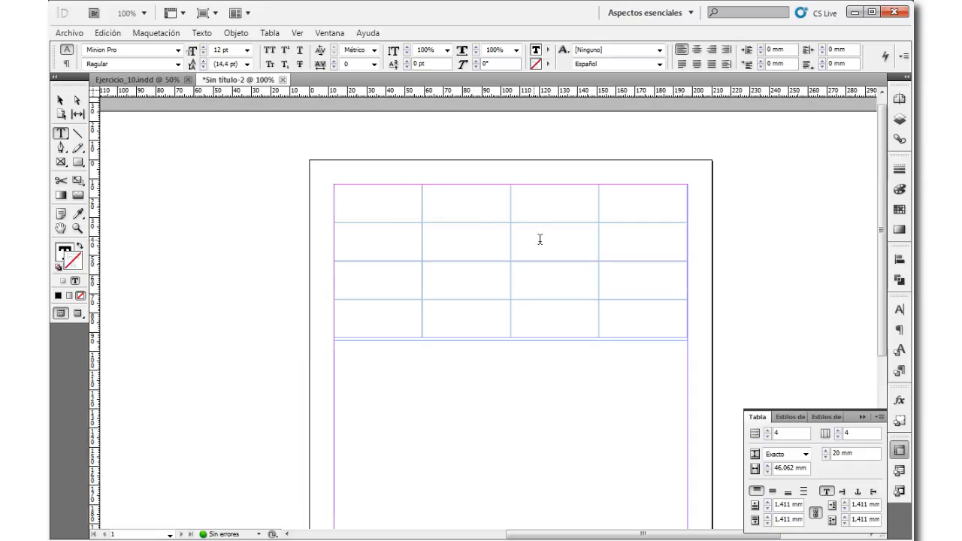
pyautogui.click(383, 214)
pyautogui.moveTo(333, 196); pyautogui.dragTo(337, 308)
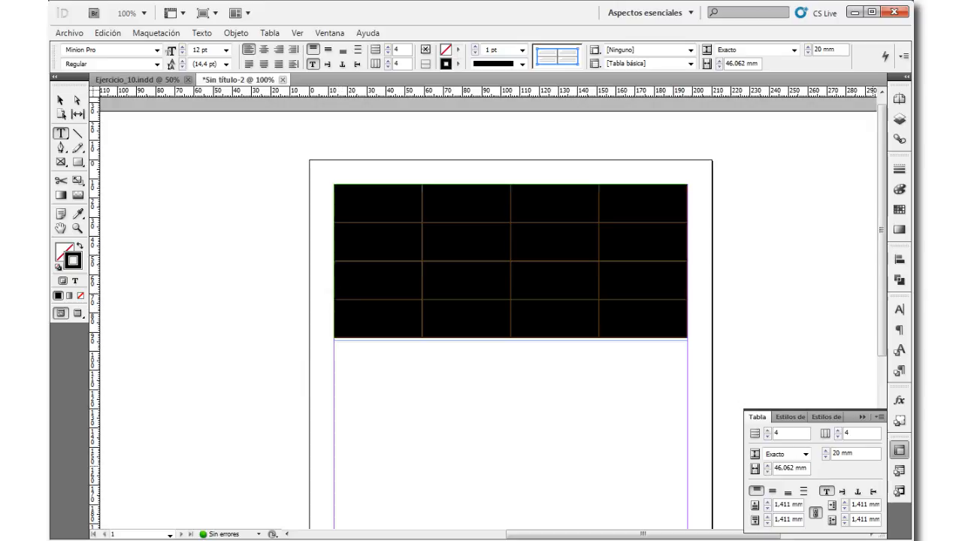
pyautogui.click(773, 492)
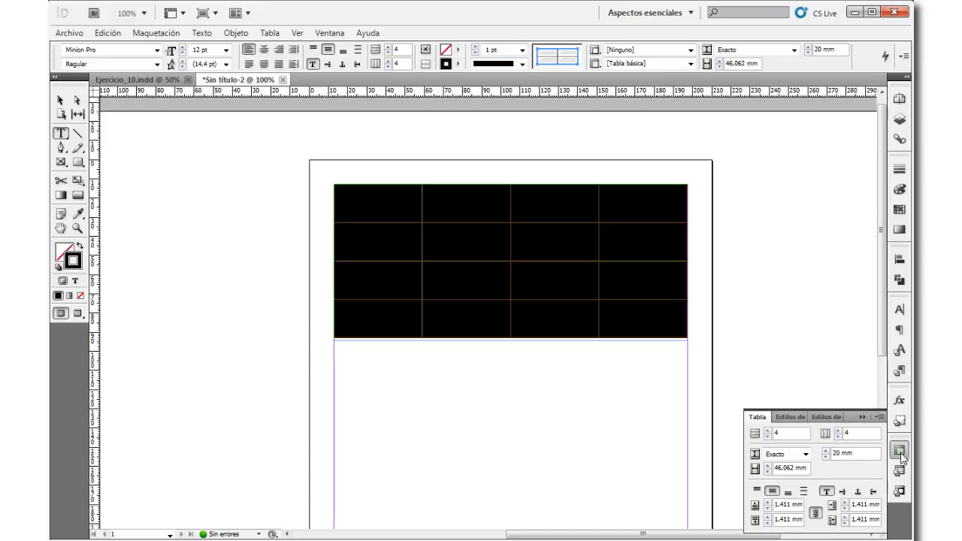
# - Create a new table style and apply it to the selected table
pyautogui.click(785, 413)
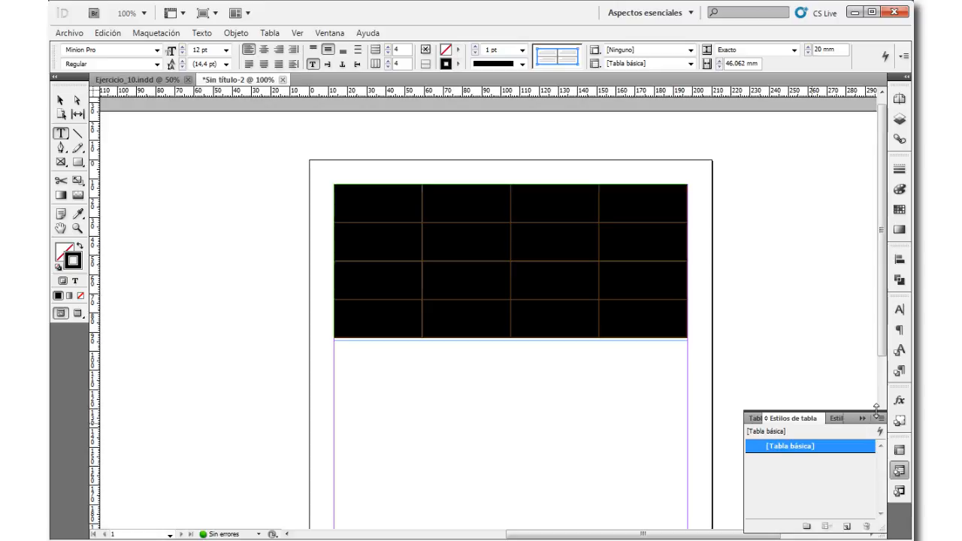
pyautogui.click(847, 527)
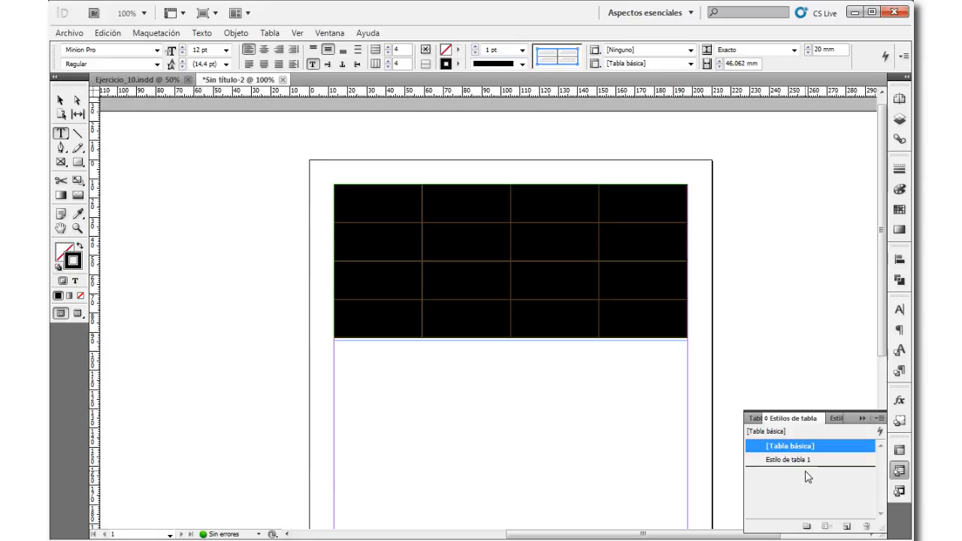
pyautogui.click(824, 465)
pyautogui.doubleClick(824, 465)
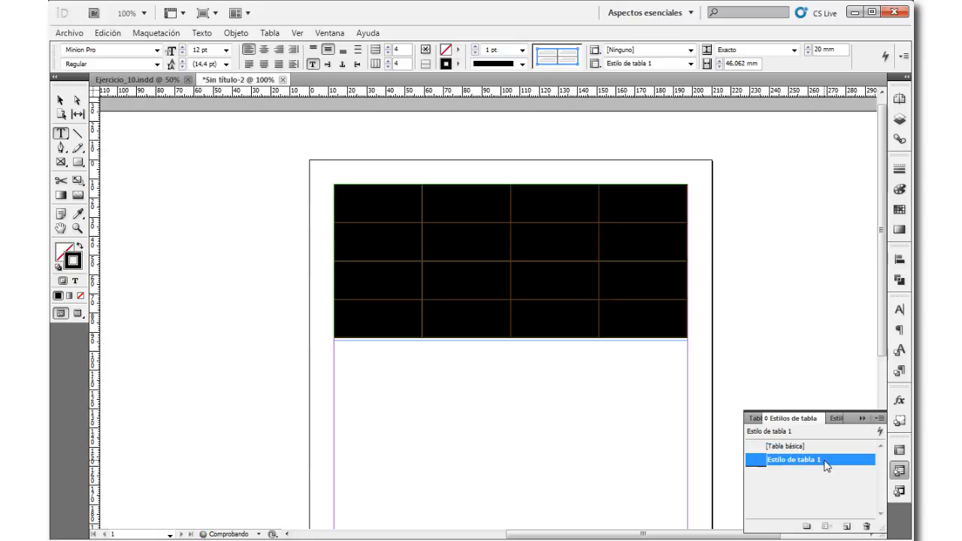
pyautogui.moveTo(682, 242); pyautogui.dragTo(583, 154)
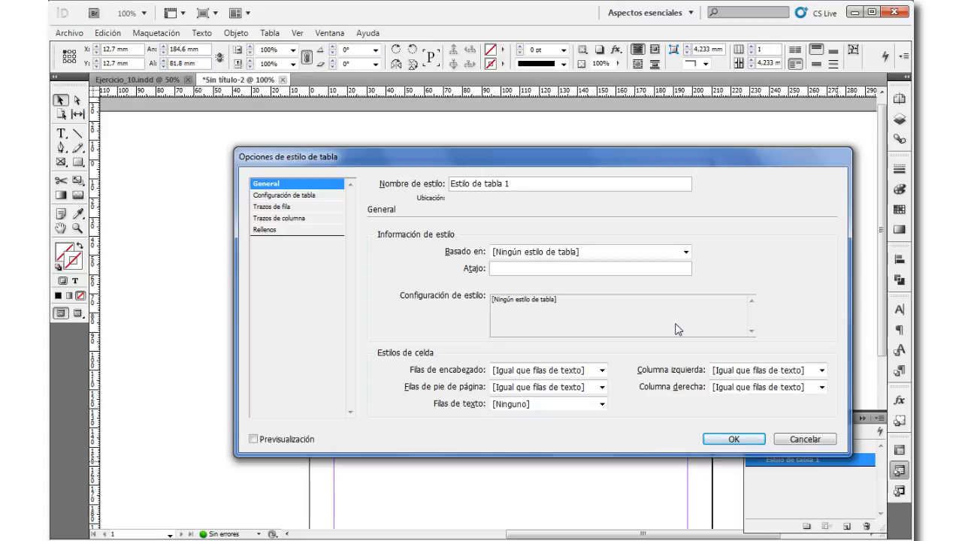
pyautogui.moveTo(656, 160); pyautogui.dragTo(672, 105)
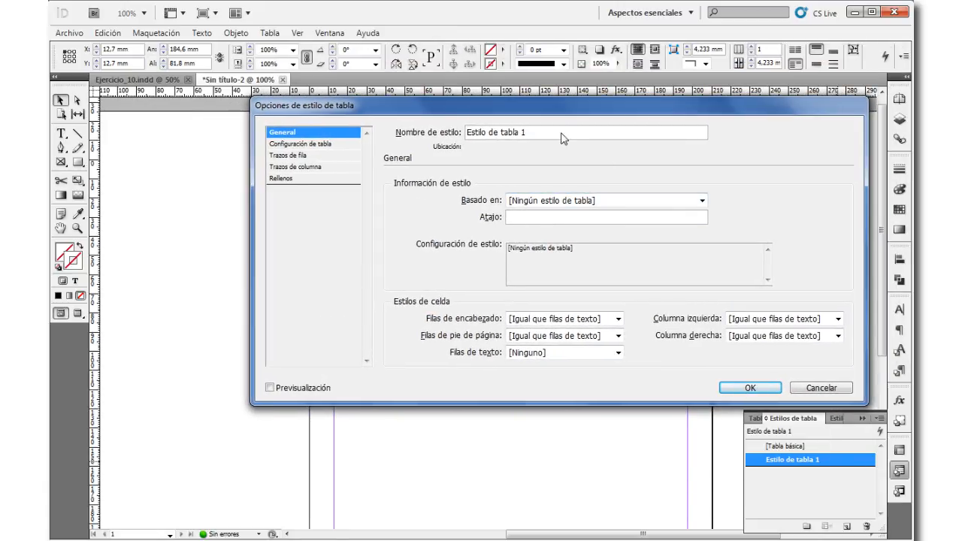
pyautogui.moveTo(489, 133); pyautogui.dragTo(526, 133)
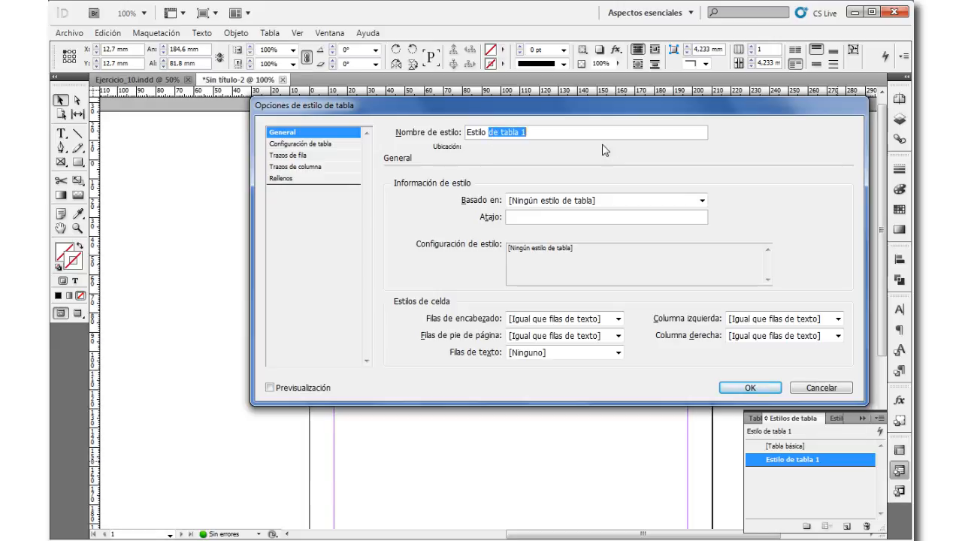
pyautogui.write('Propio')
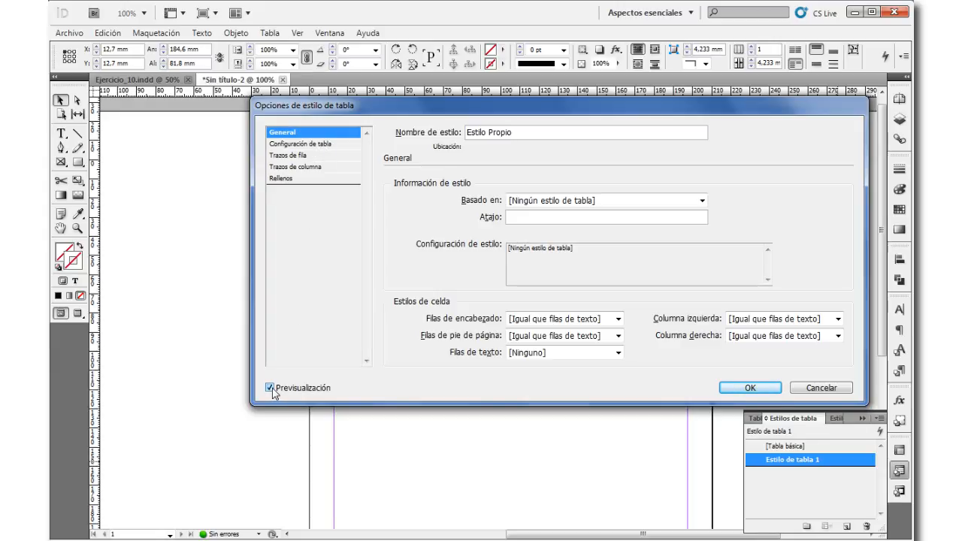
pyautogui.moveTo(501, 123); pyautogui.dragTo(686, 135)
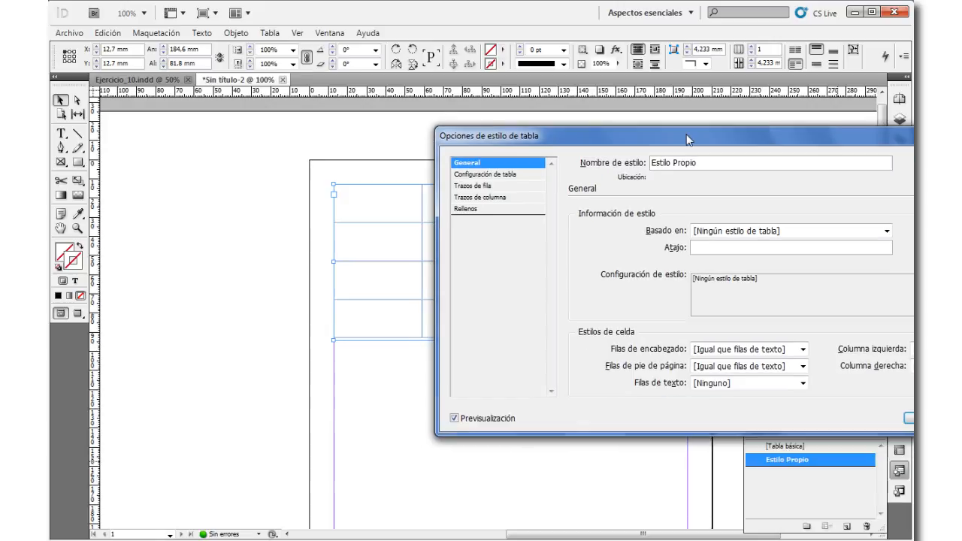
pyautogui.click(519, 174)
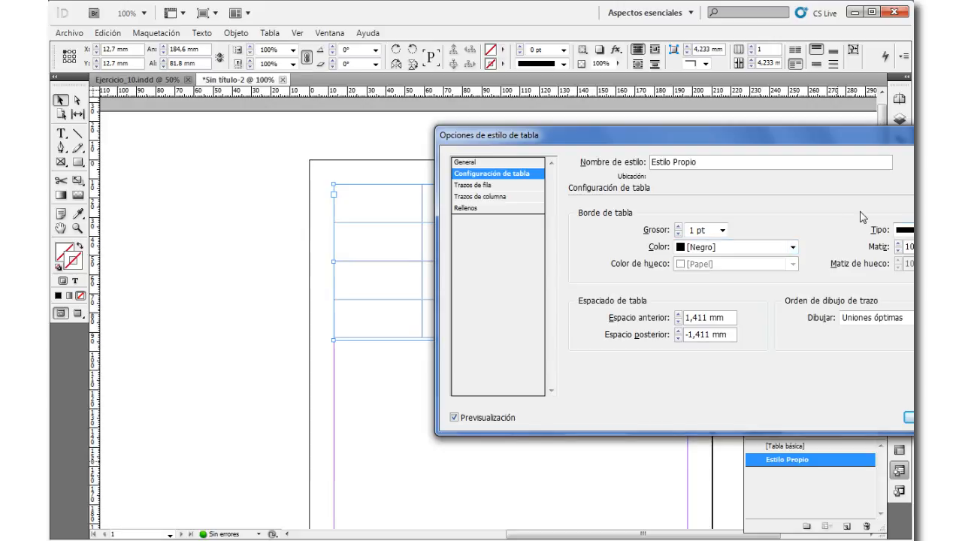
pyautogui.click(679, 227)
pyautogui.click(678, 227)
pyautogui.click(678, 227)
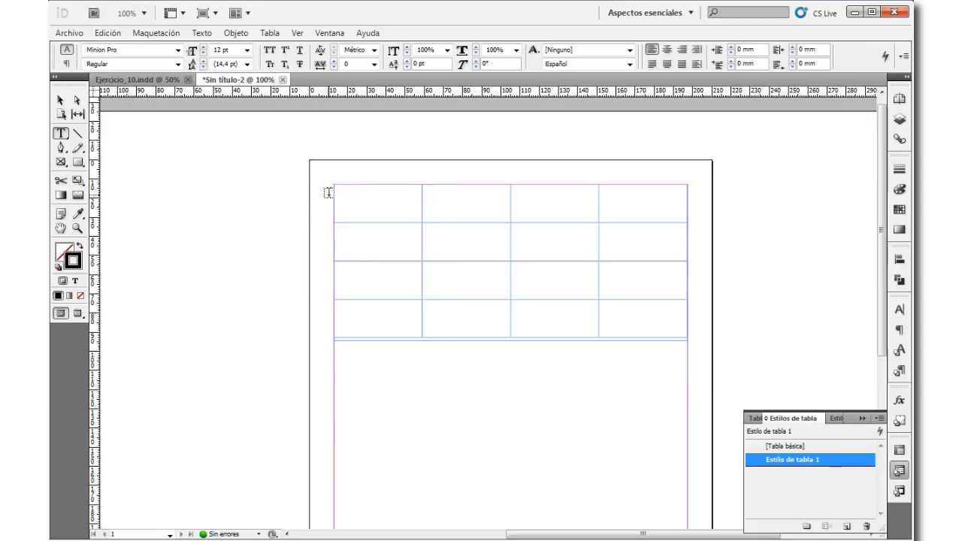
# - With the whole table selected, set the table border weight in Estilo de tabla 1 to 4 pt
pyautogui.moveTo(334, 199); pyautogui.dragTo(334, 318)
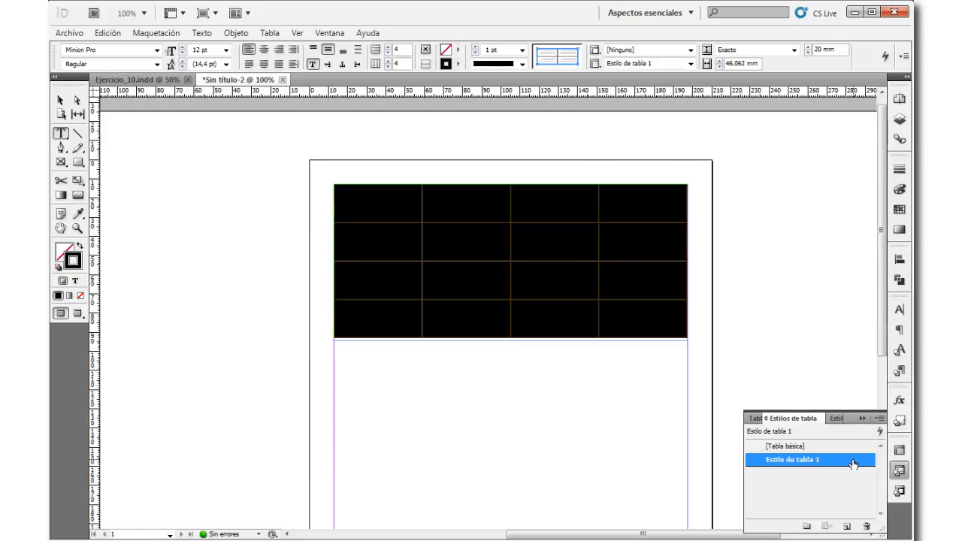
pyautogui.doubleClick(858, 458)
pyautogui.moveTo(674, 135); pyautogui.dragTo(584, 71)
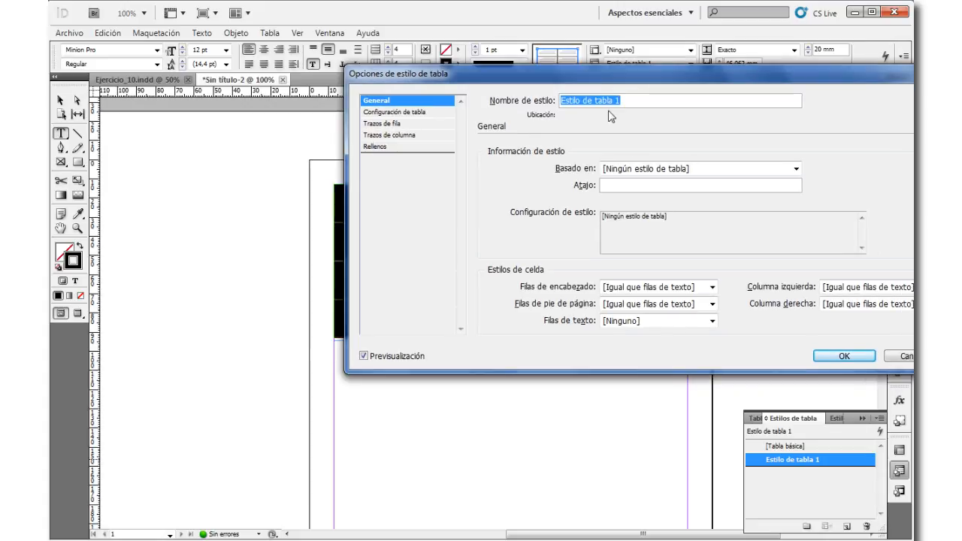
pyautogui.click(378, 114)
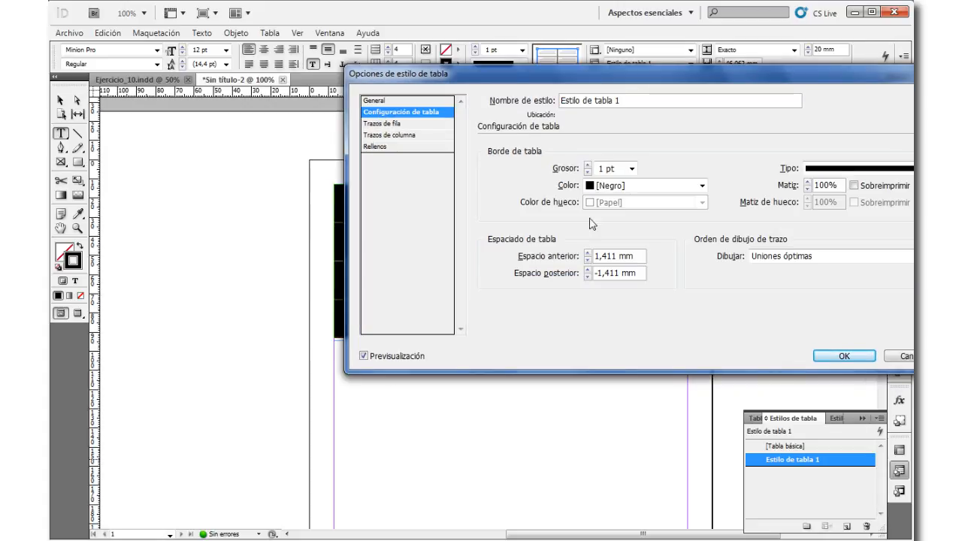
pyautogui.moveTo(634, 71)
pyautogui.mouseDown()
pyautogui.moveTo(739, 58)
pyautogui.moveTo(765, 85)
pyautogui.mouseUp()
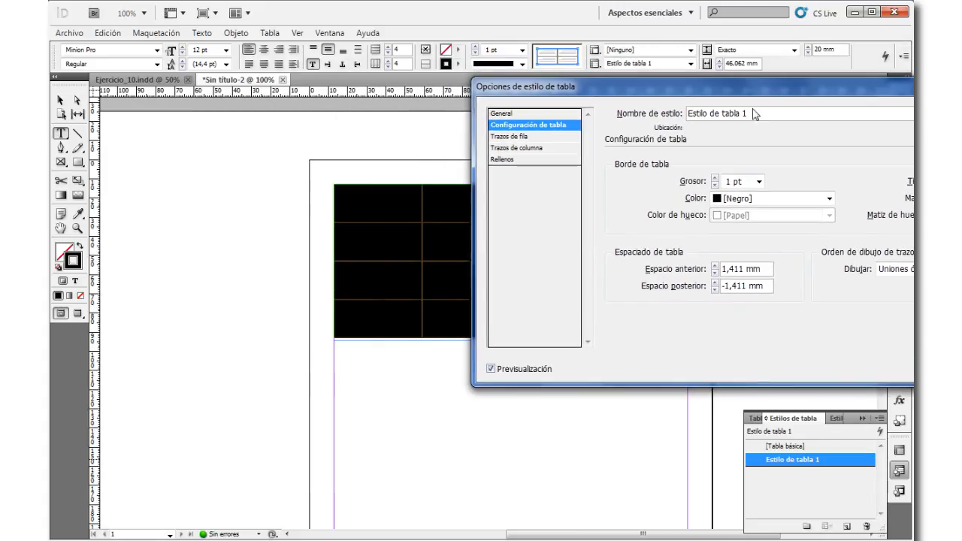
pyautogui.click(715, 178)
pyautogui.click(715, 178)
pyautogui.click(715, 179)
pyautogui.click(715, 178)
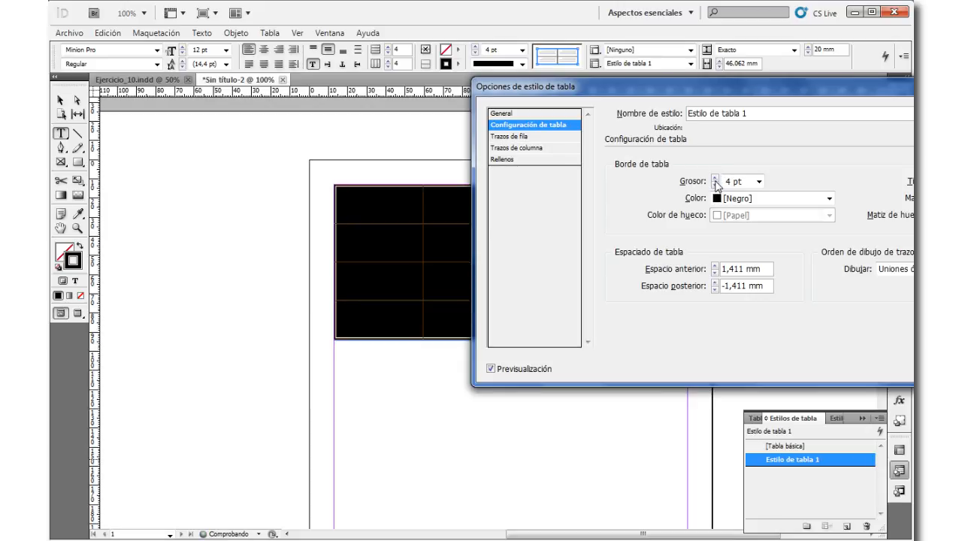
# - Set the style's table border color to C=100 M=90 Y=10 K=0 and its stroke type to dashed
pyautogui.click(829, 200)
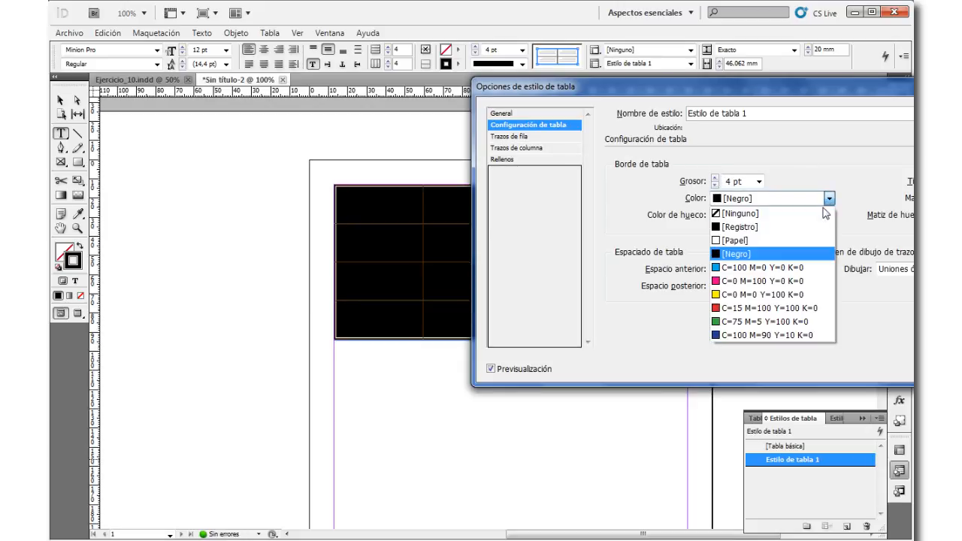
pyautogui.click(794, 335)
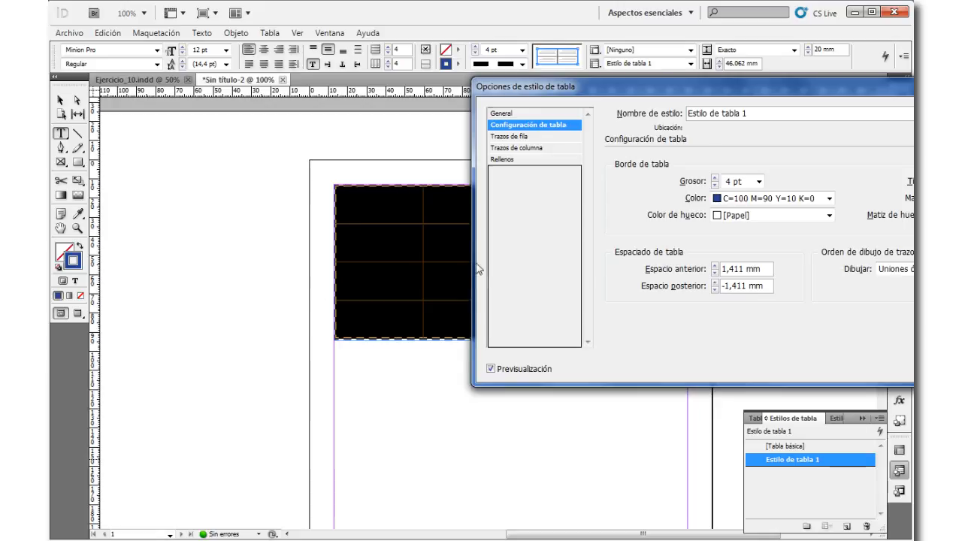
pyautogui.moveTo(572, 78)
pyautogui.mouseDown()
pyautogui.moveTo(644, 92)
pyautogui.moveTo(873, 91)
pyautogui.moveTo(768, 66)
pyautogui.moveTo(514, 60)
pyautogui.mouseUp()
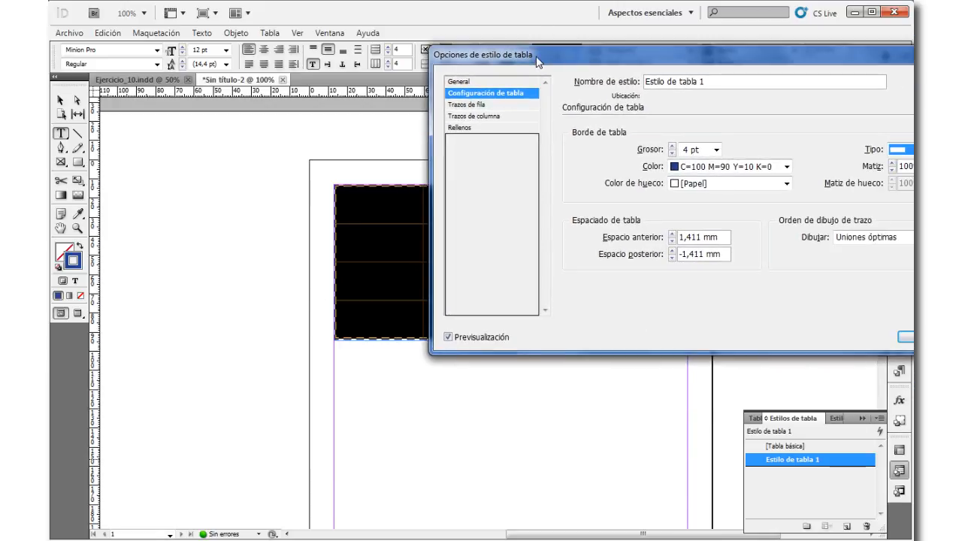
# - Set the style's row strokes to the Fila personalizada pattern, with 3 pt strokes for the first 3 rows
pyautogui.click(510, 110)
pyautogui.moveTo(625, 58); pyautogui.dragTo(654, 157)
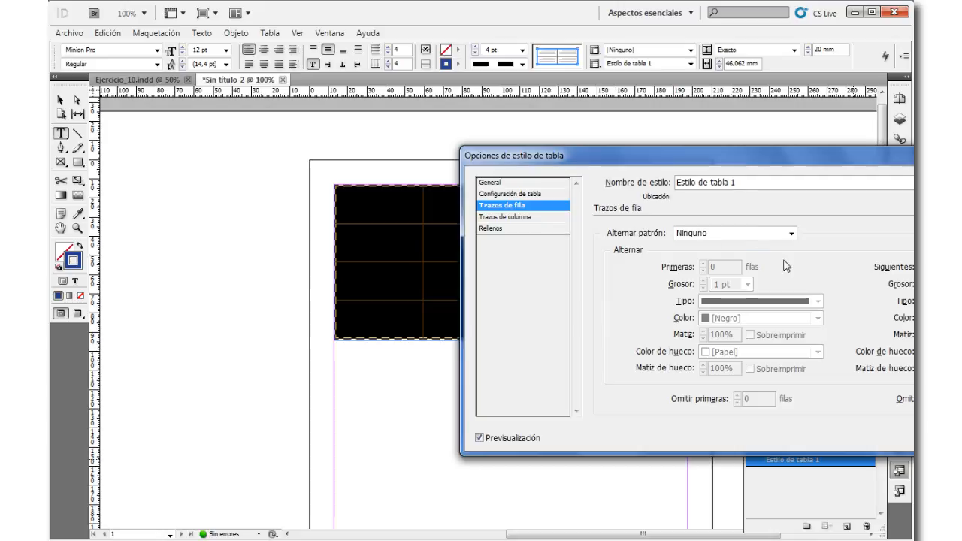
pyautogui.press('Tab')
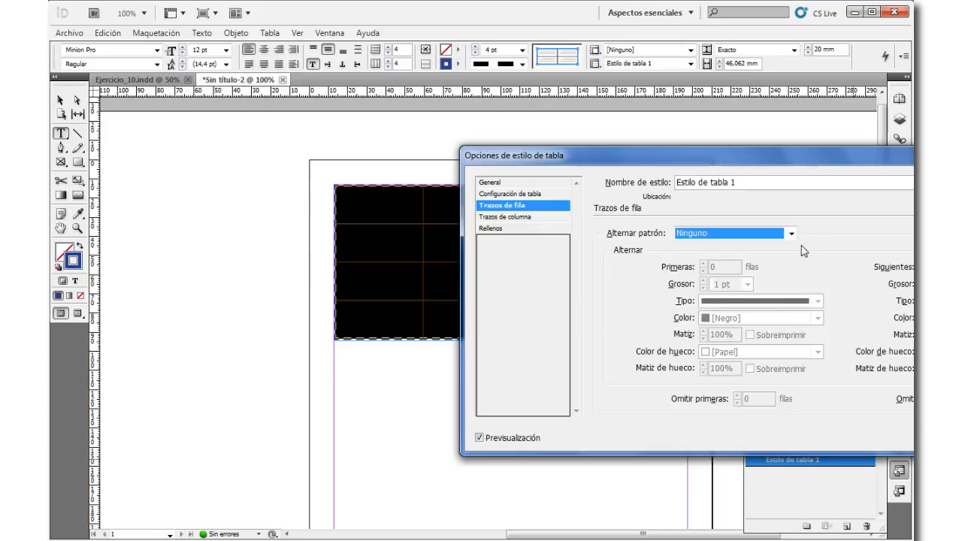
pyautogui.click(792, 234)
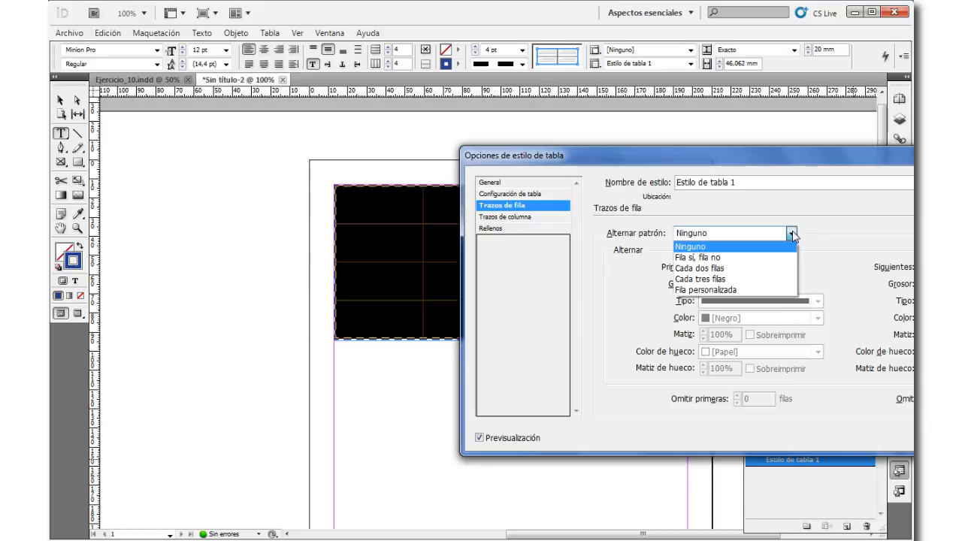
pyautogui.click(750, 287)
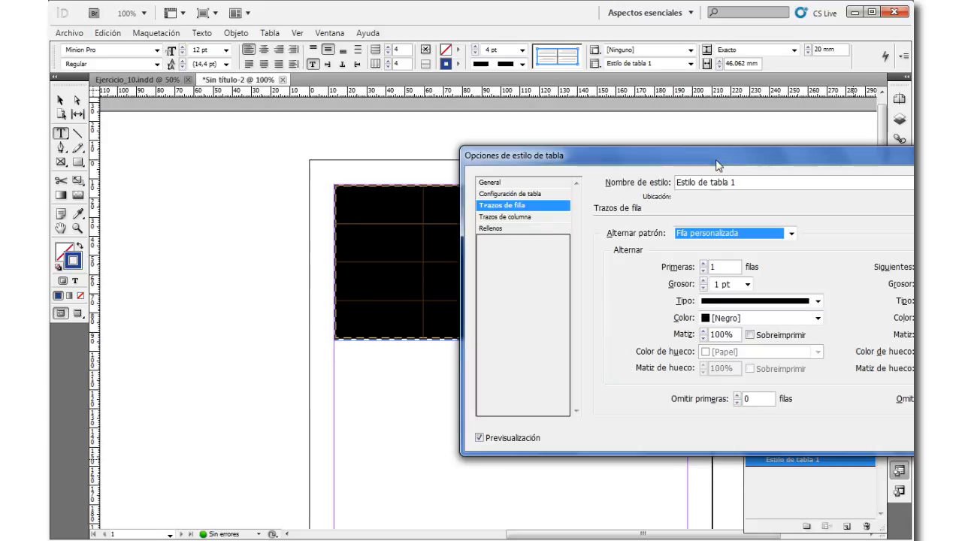
pyautogui.click(703, 280)
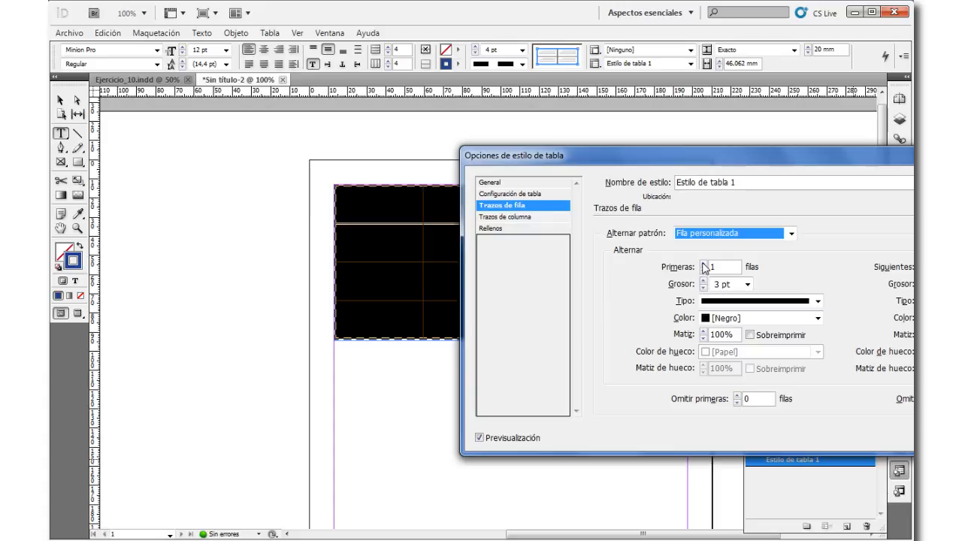
pyautogui.click(703, 263)
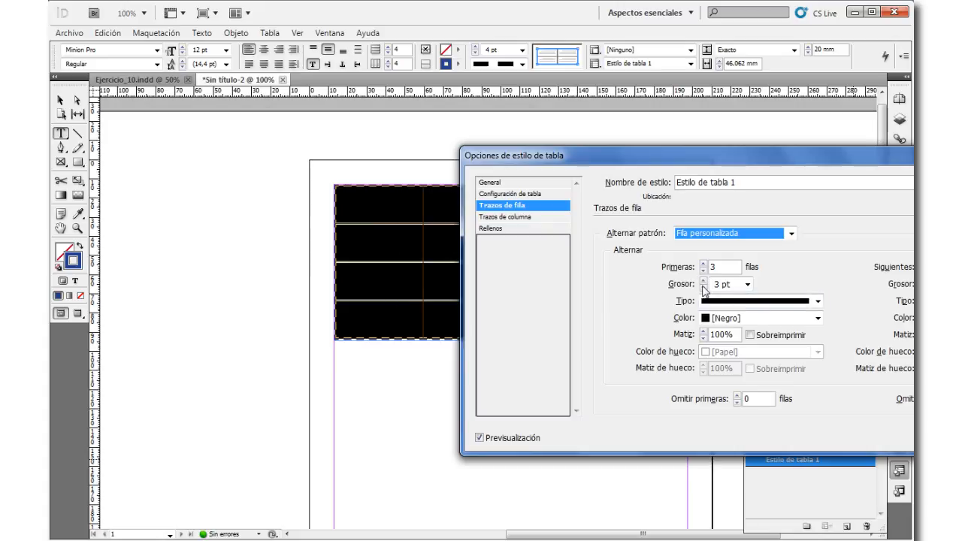
# - Set the first row strokes to the Grueso - Grueso type in color C=100 M=90 Y=10 K=0
pyautogui.click(816, 301)
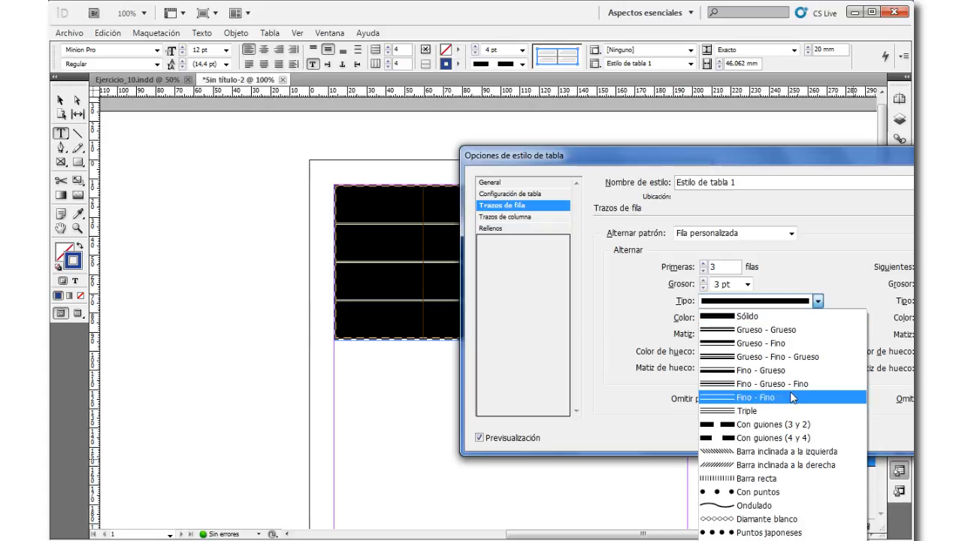
pyautogui.click(791, 330)
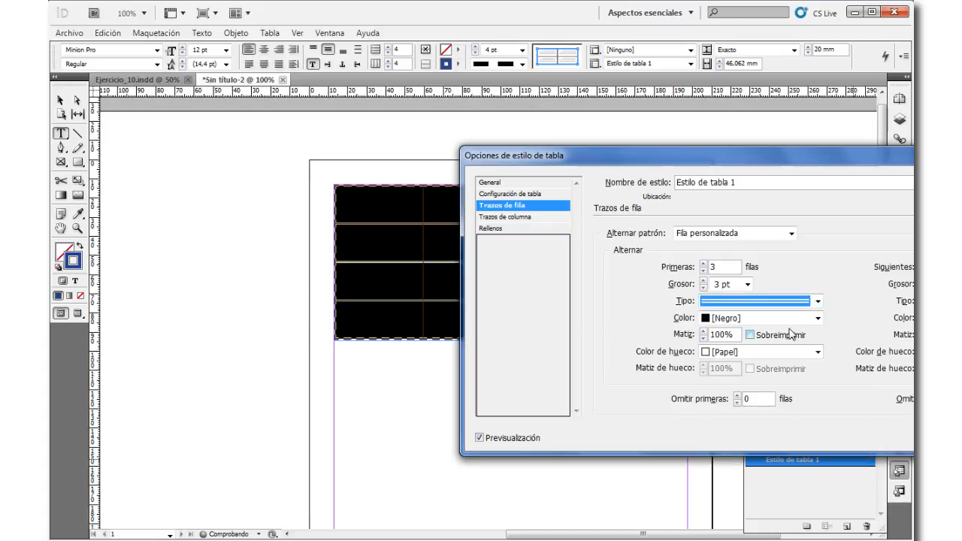
pyautogui.click(817, 318)
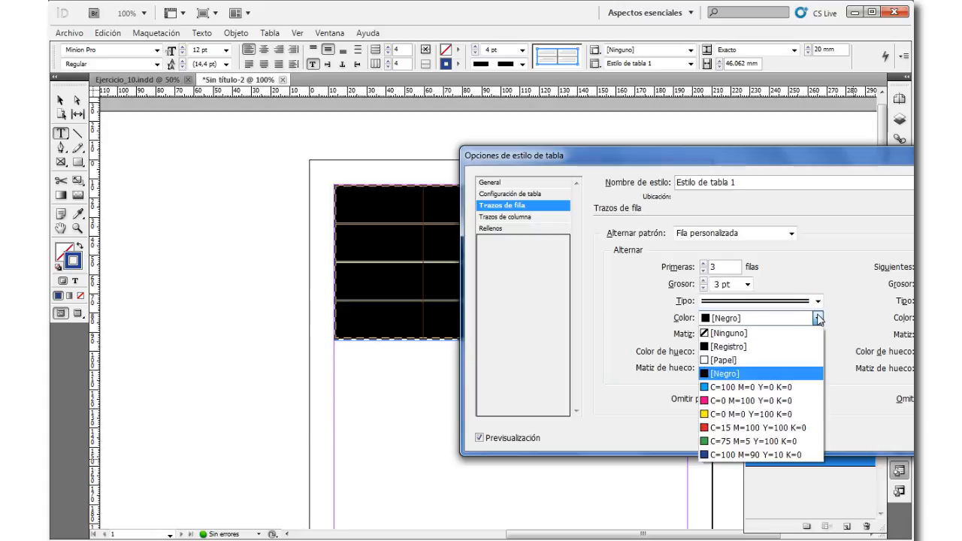
pyautogui.click(749, 455)
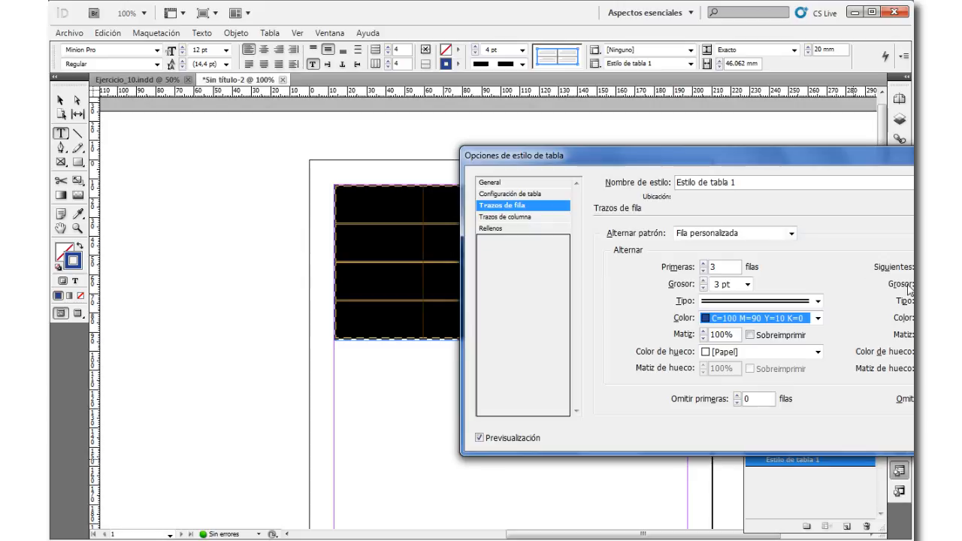
pyautogui.click(791, 233)
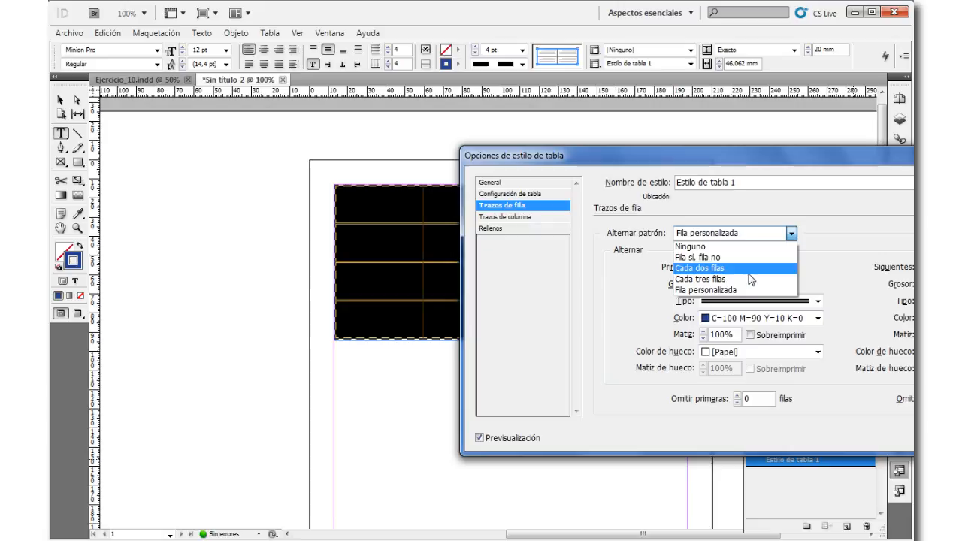
pyautogui.click(838, 251)
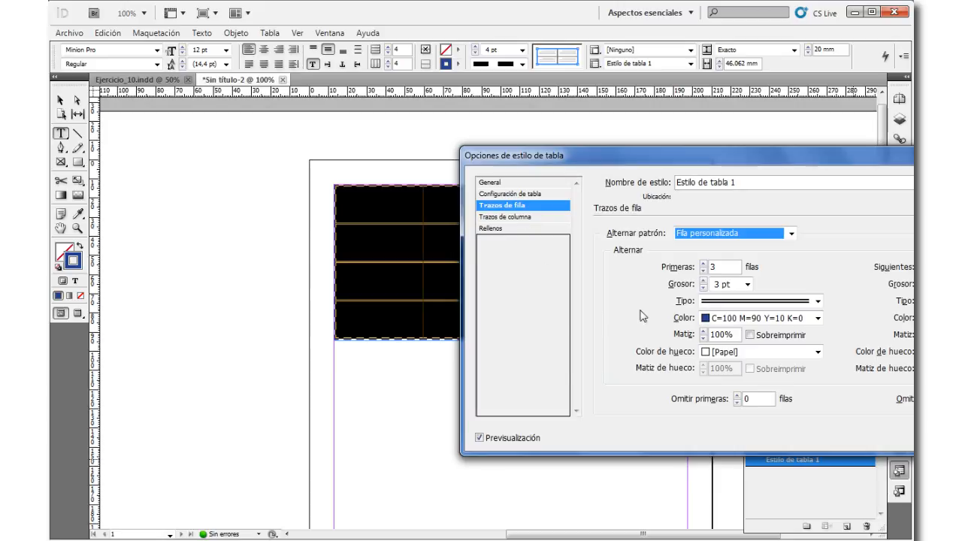
# - Set the style's column strokes to the Columna personalizada pattern, with 3 pt strokes for the first 3 columns
pyautogui.click(539, 218)
pyautogui.click(791, 234)
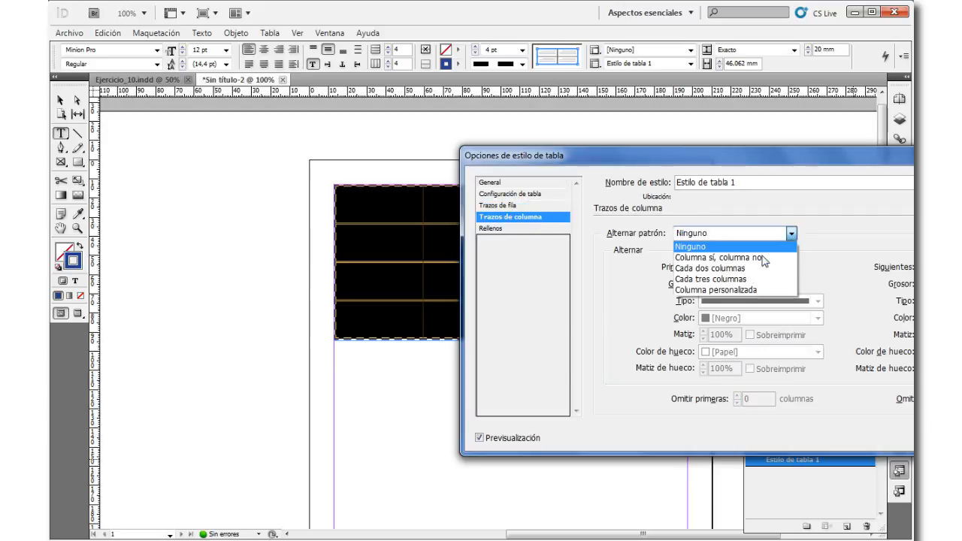
pyautogui.click(731, 296)
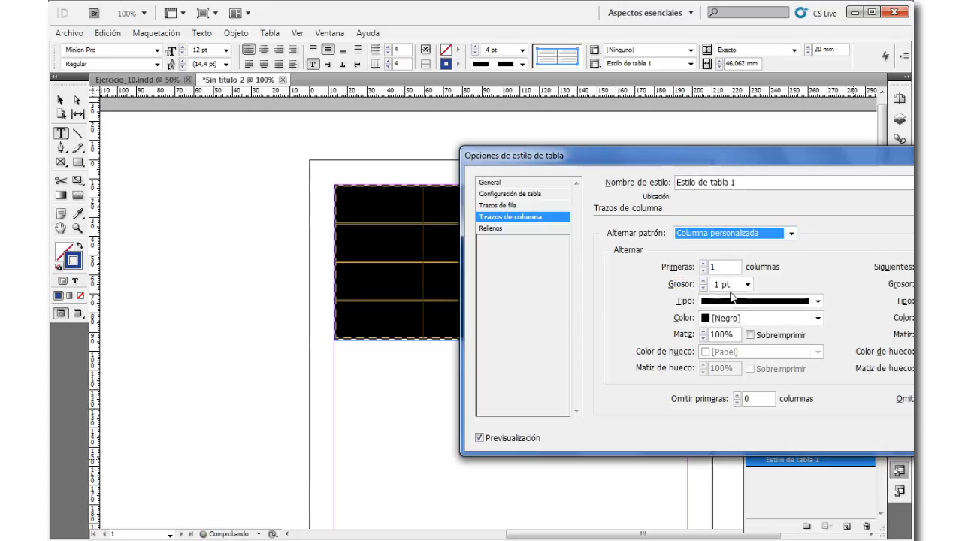
pyautogui.click(704, 281)
pyautogui.click(704, 281)
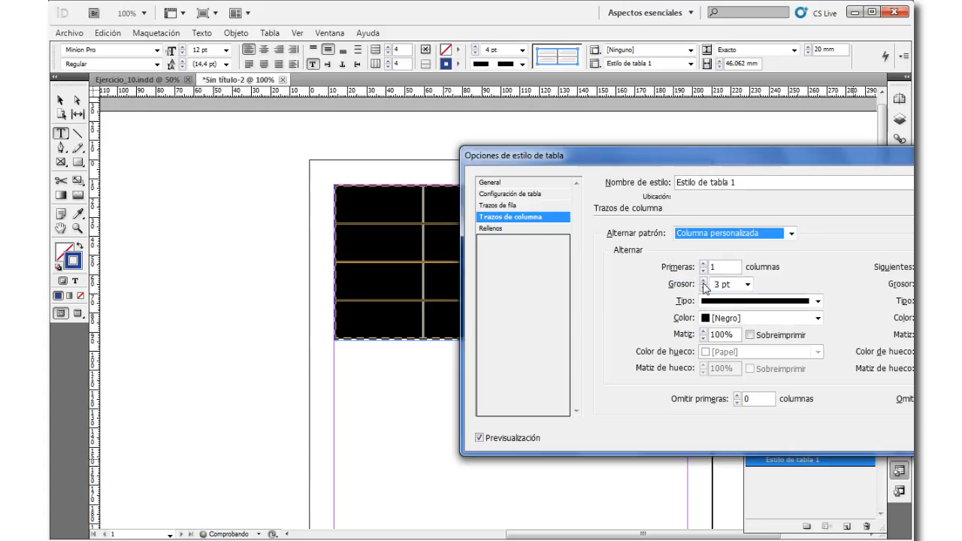
pyautogui.moveTo(690, 162); pyautogui.dragTo(494, 286)
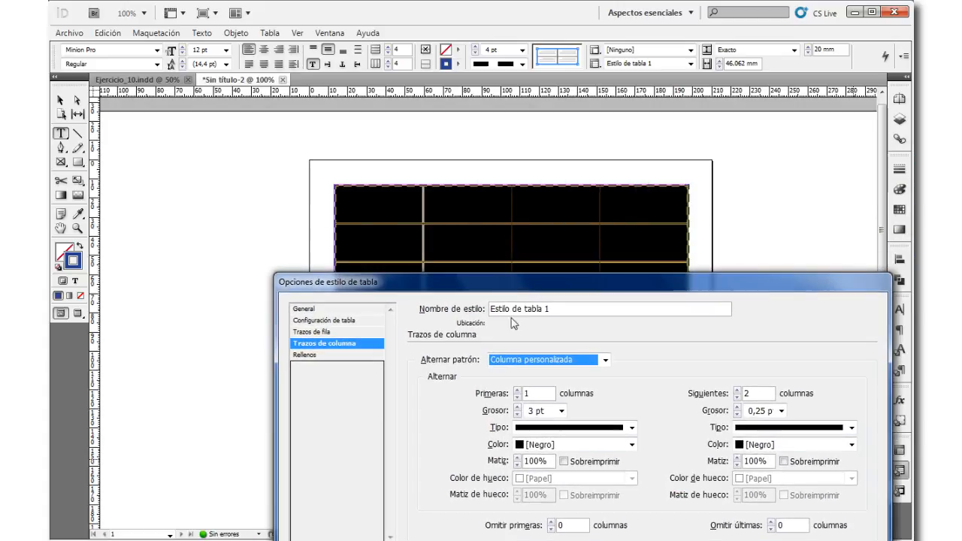
pyautogui.click(516, 389)
pyautogui.click(516, 389)
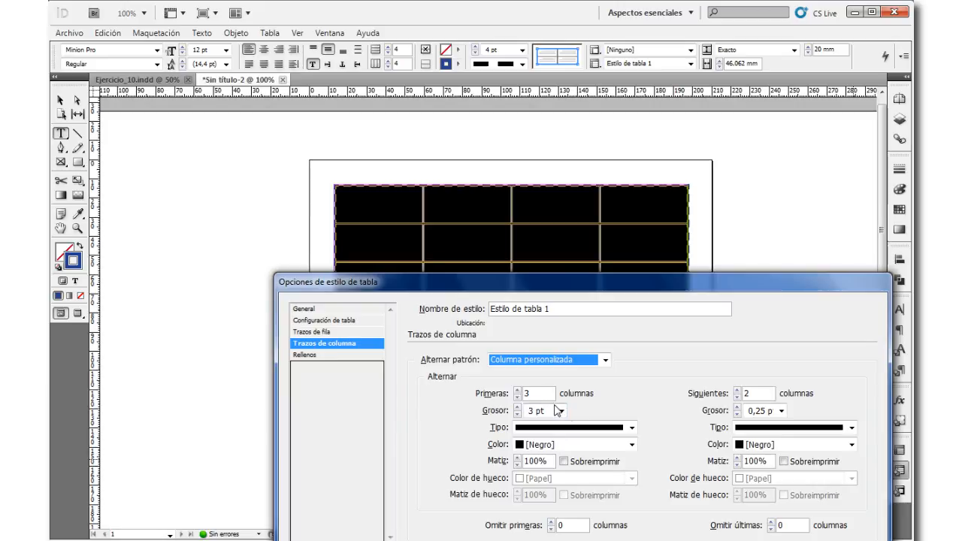
# - Set the first column strokes to the Grueso - Grueso type in color C=100 M=90 Y=10 K=0
pyautogui.click(629, 427)
pyautogui.click(606, 458)
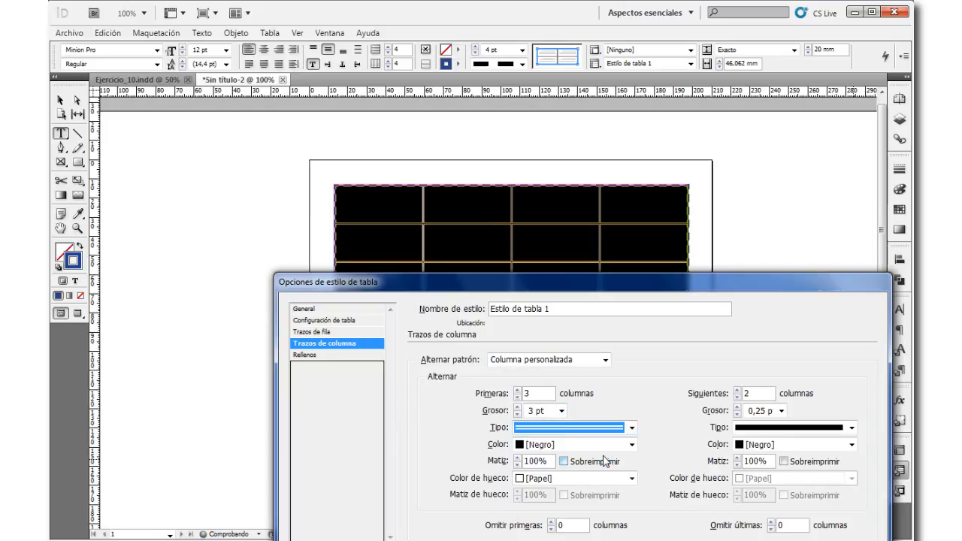
pyautogui.click(631, 444)
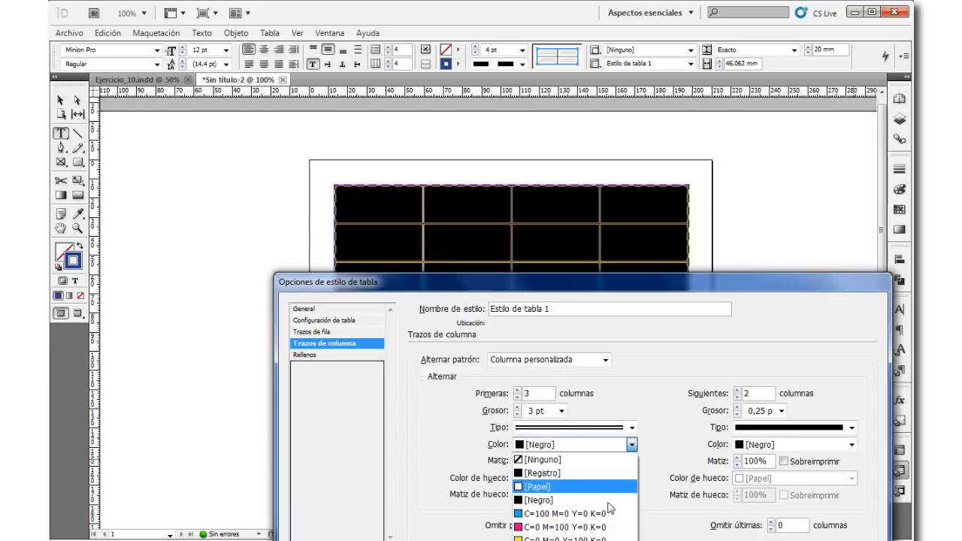
pyautogui.click(575, 538)
# - Keep the style's alternating fill pattern at Ninguno, confirm the table style options and deselect the table
pyautogui.moveTo(692, 275); pyautogui.dragTo(678, 109)
pyautogui.click(351, 197)
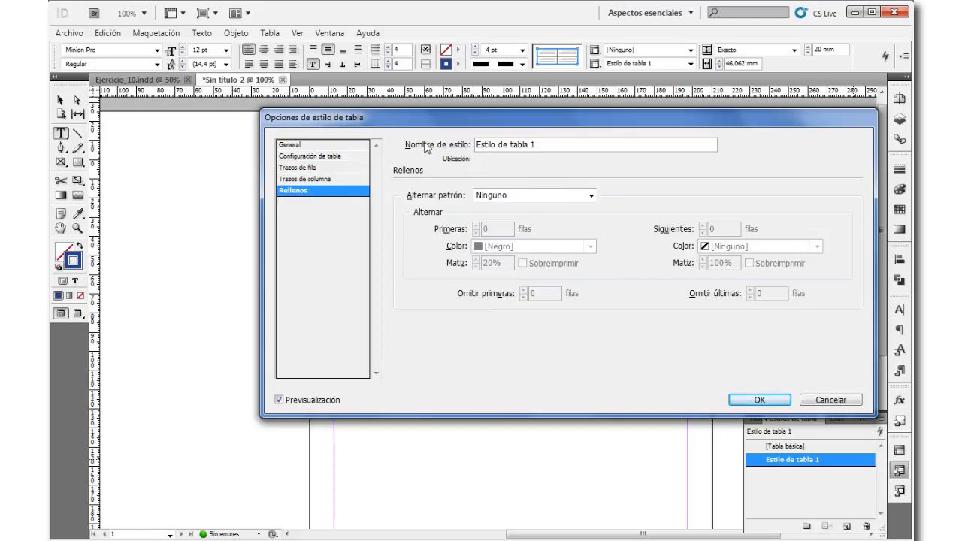
pyautogui.click(592, 197)
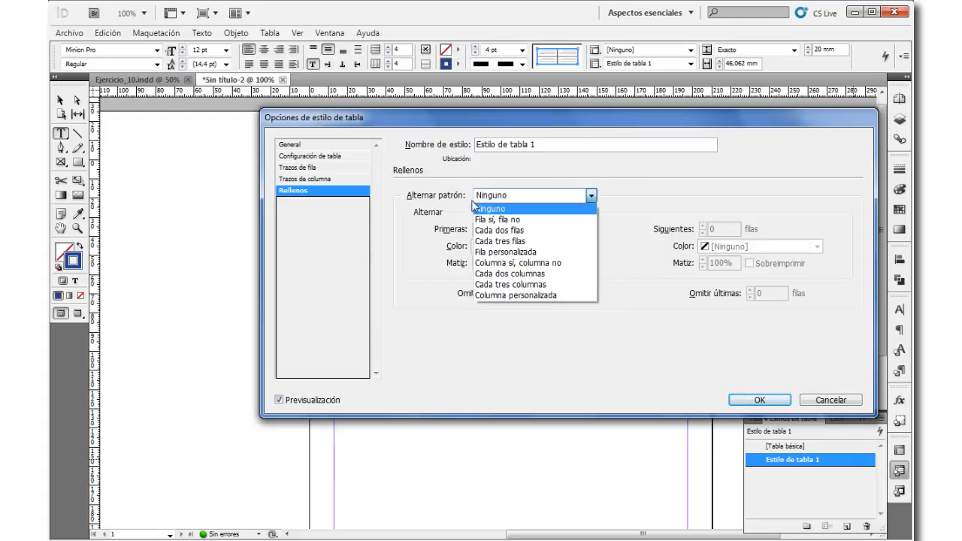
pyautogui.click(643, 192)
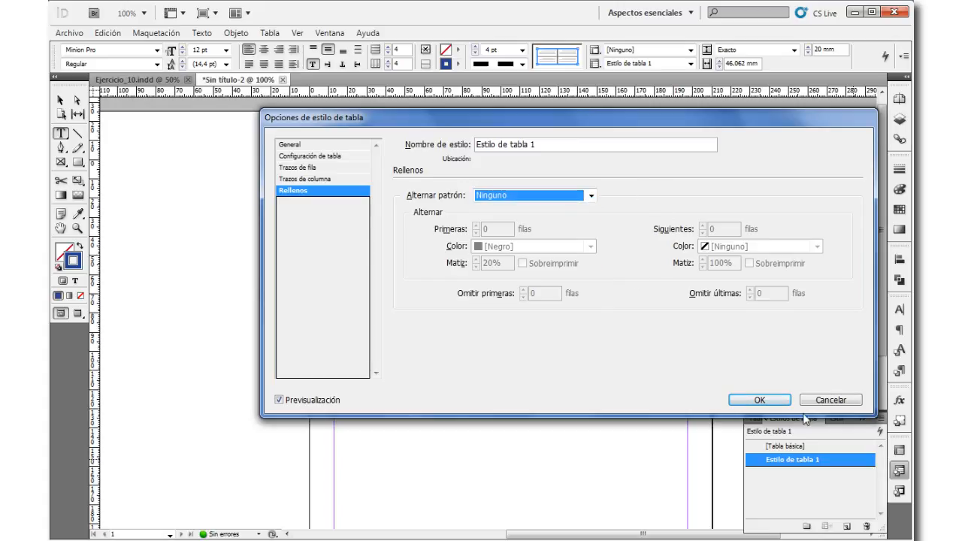
pyautogui.click(759, 401)
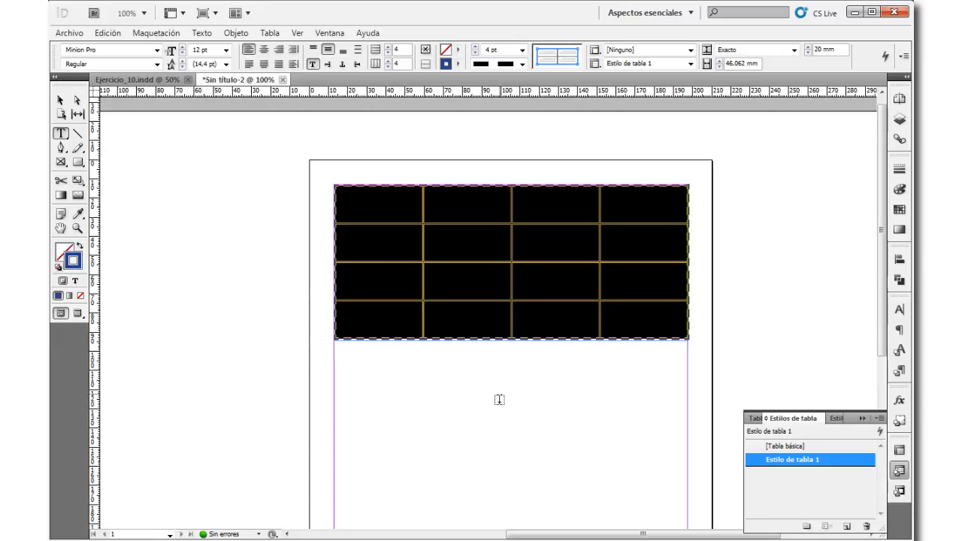
pyautogui.click(61, 100)
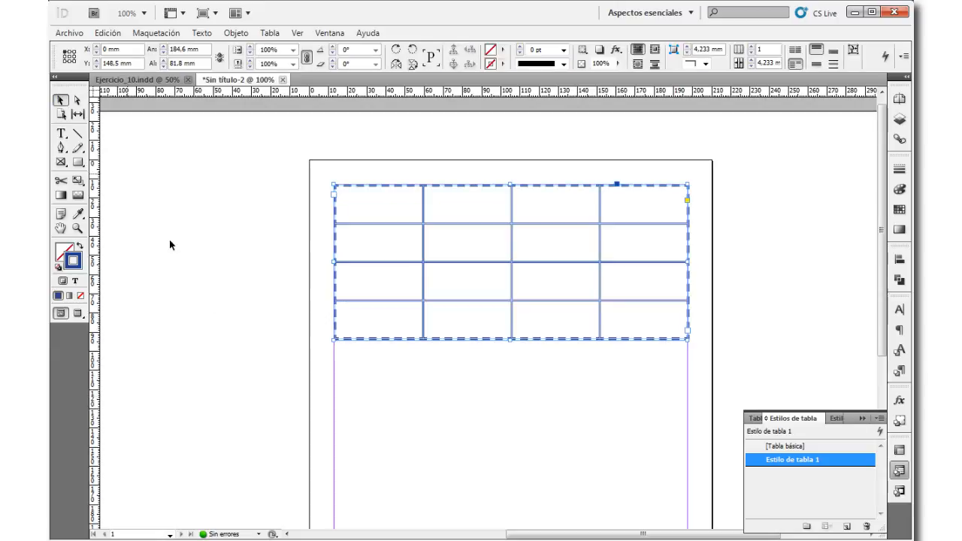
pyautogui.click(218, 303)
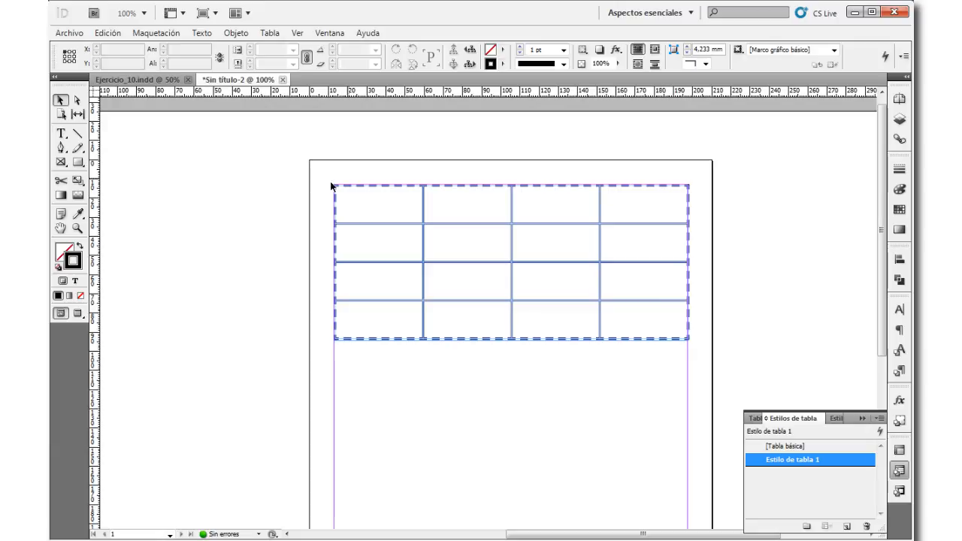
# - Draw a text frame about 184.6 mm wide and 103 mm high between the margins, below the first table
pyautogui.scroll(-3, 643, 332)
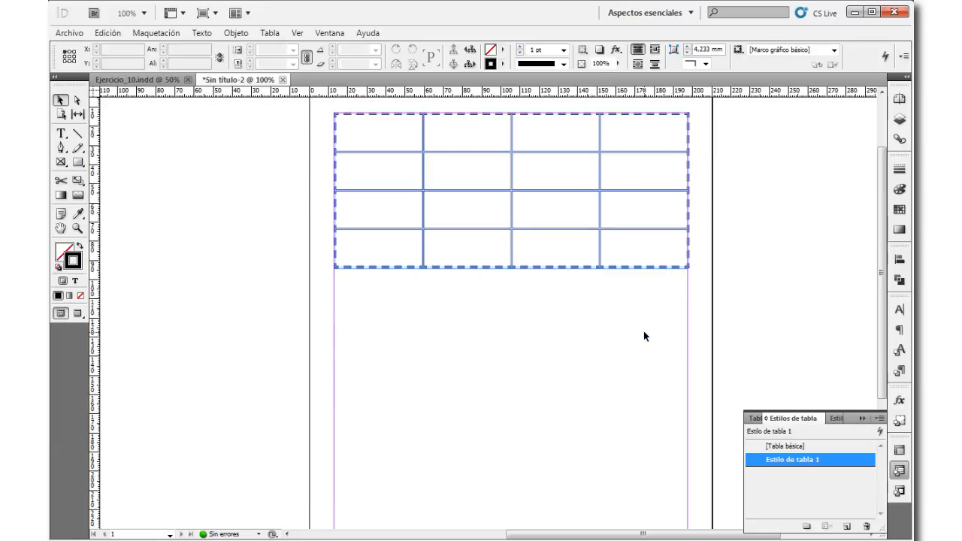
pyautogui.click(60, 133)
pyautogui.moveTo(334, 259); pyautogui.dragTo(686, 456)
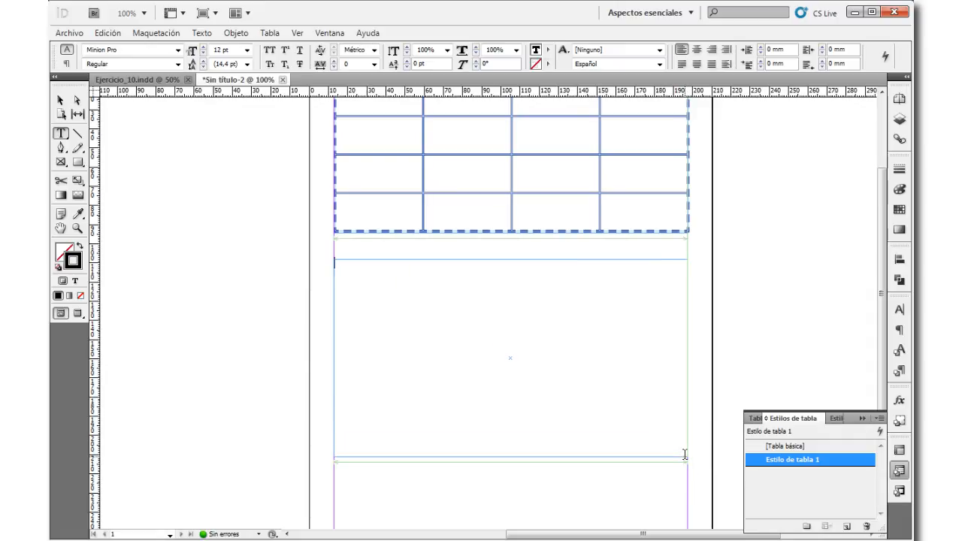
# - Insert a table with 4 rows and 4 columns in the new text frame, using the [Tabla básica] style
pyautogui.click(236, 33)
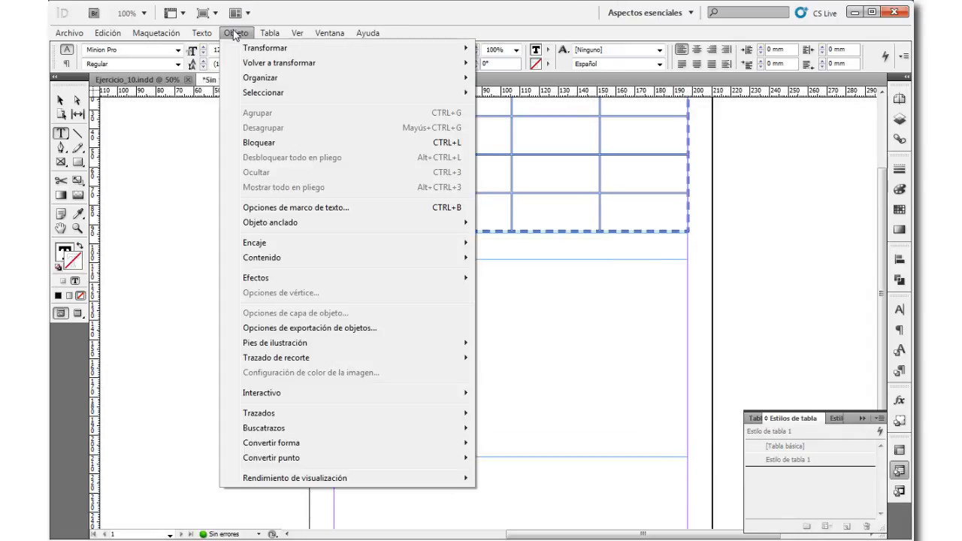
pyautogui.click(292, 50)
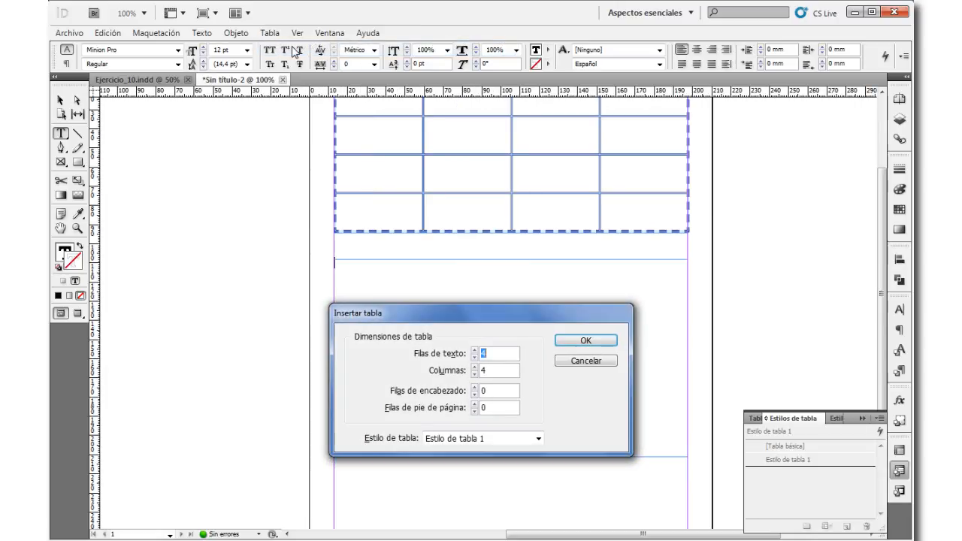
pyautogui.moveTo(502, 313); pyautogui.dragTo(571, 169)
pyautogui.click(609, 296)
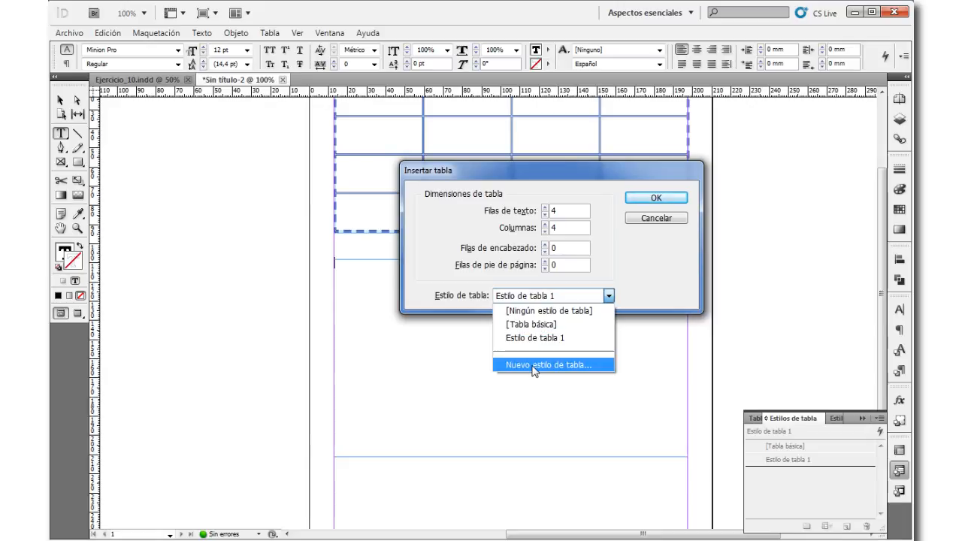
pyautogui.click(563, 324)
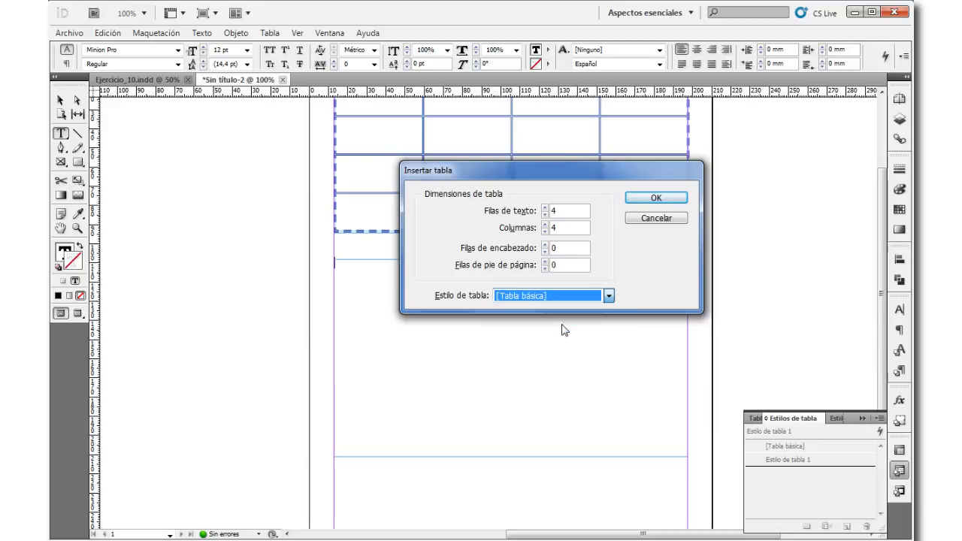
pyautogui.click(640, 201)
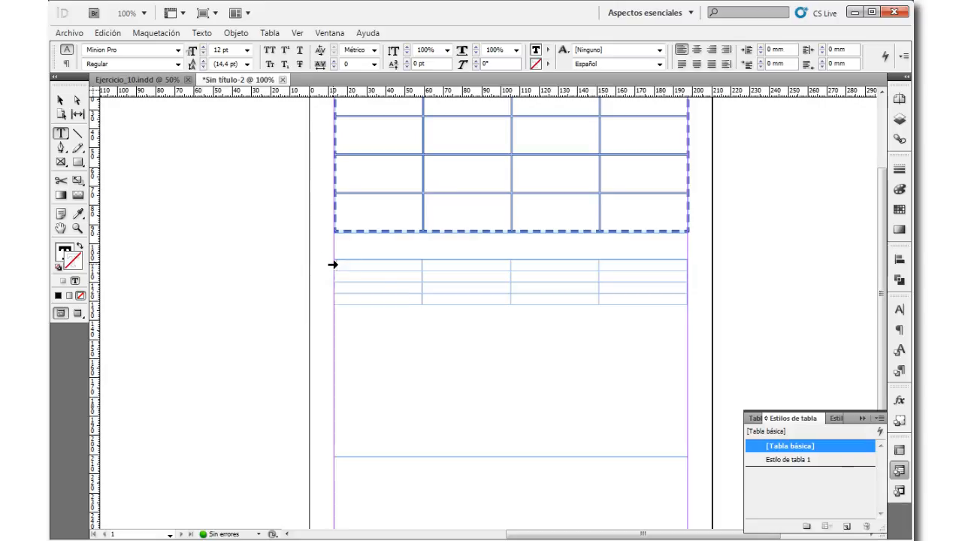
# - Apply Estilo de tabla 1 to the new table and select its text frame
pyautogui.click(825, 459)
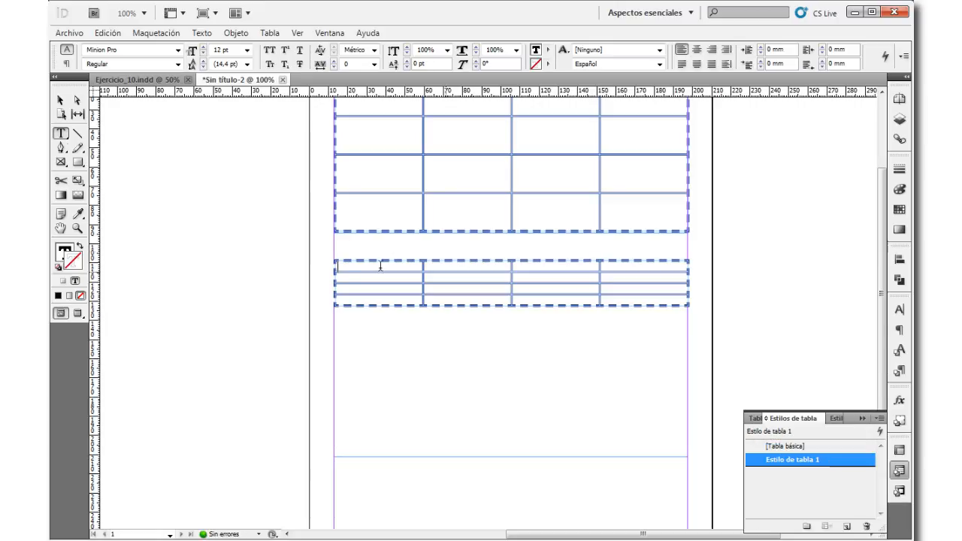
pyautogui.click(59, 102)
pyautogui.click(553, 423)
pyautogui.scroll(1, 608, 390)
pyautogui.scroll(-1, 608, 391)
pyautogui.scroll(1, 474, 399)
pyautogui.scroll(-1, 475, 401)
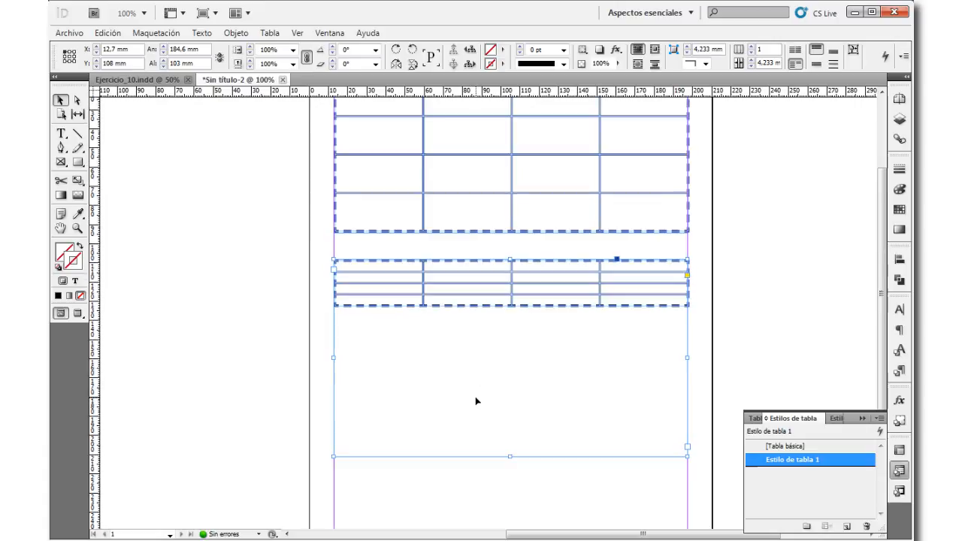
# - Edit Estilo de tabla 1 and set its first alternating row stroke colour to C=75 M=5 Y=100 K=0
pyautogui.doubleClick(836, 459)
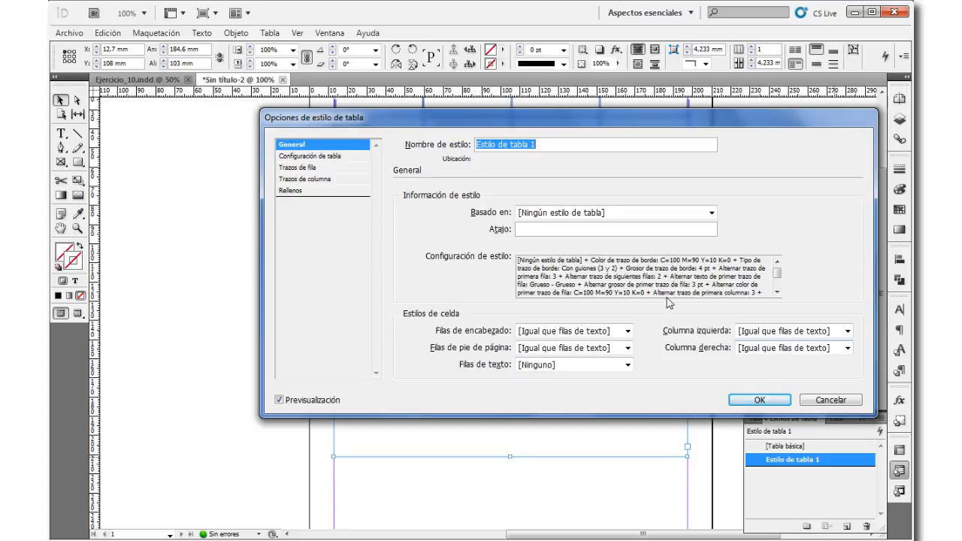
pyautogui.moveTo(776, 272)
pyautogui.mouseDown()
pyautogui.moveTo(776, 285)
pyautogui.moveTo(775, 272)
pyautogui.mouseUp()
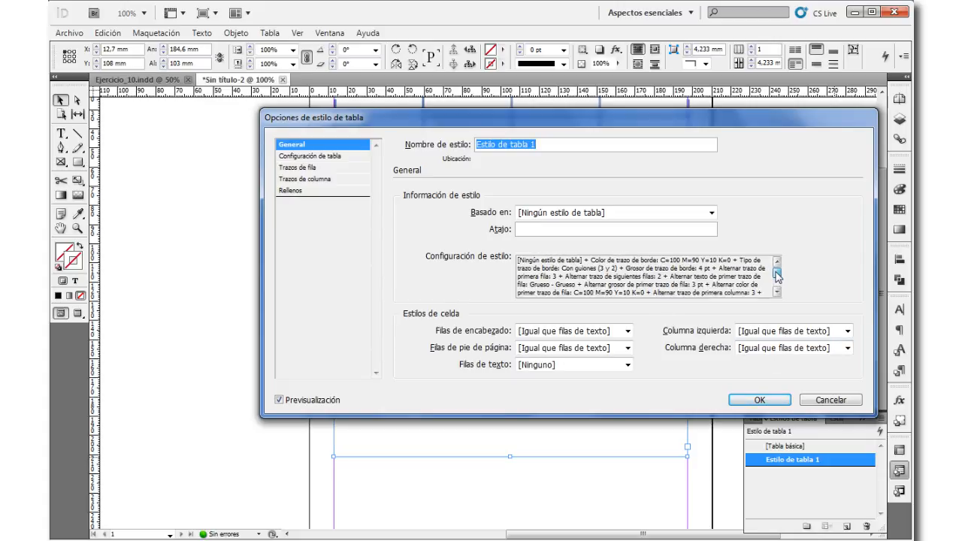
pyautogui.click(342, 168)
pyautogui.click(616, 280)
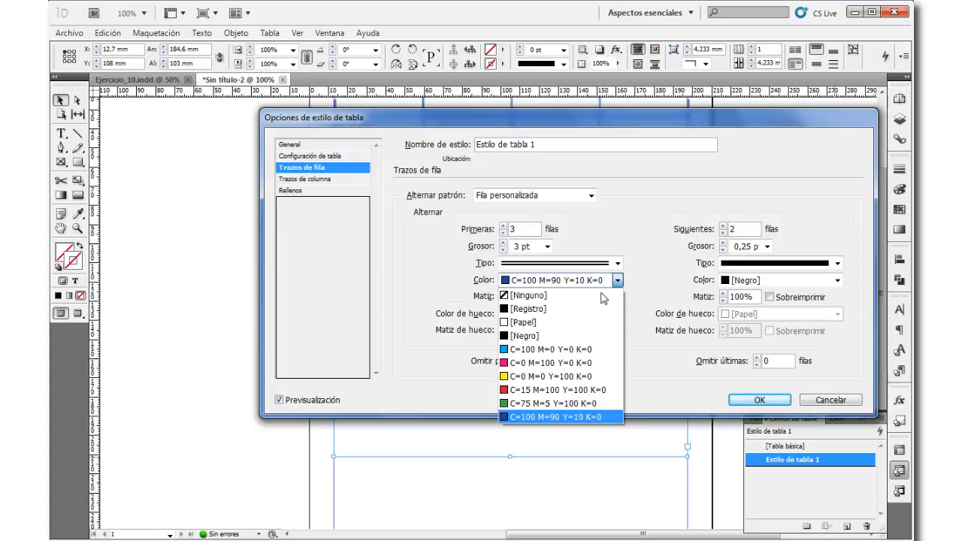
pyautogui.click(553, 416)
# - Set the table style's first alternating column stroke colour to C=75 M=5 Y=100 K=0 and confirm the options
pyautogui.click(350, 183)
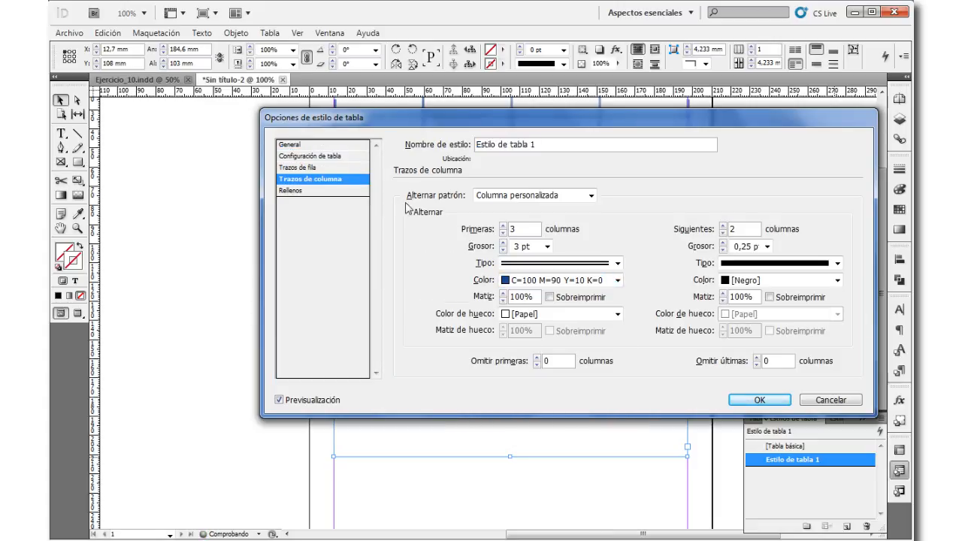
pyautogui.click(616, 280)
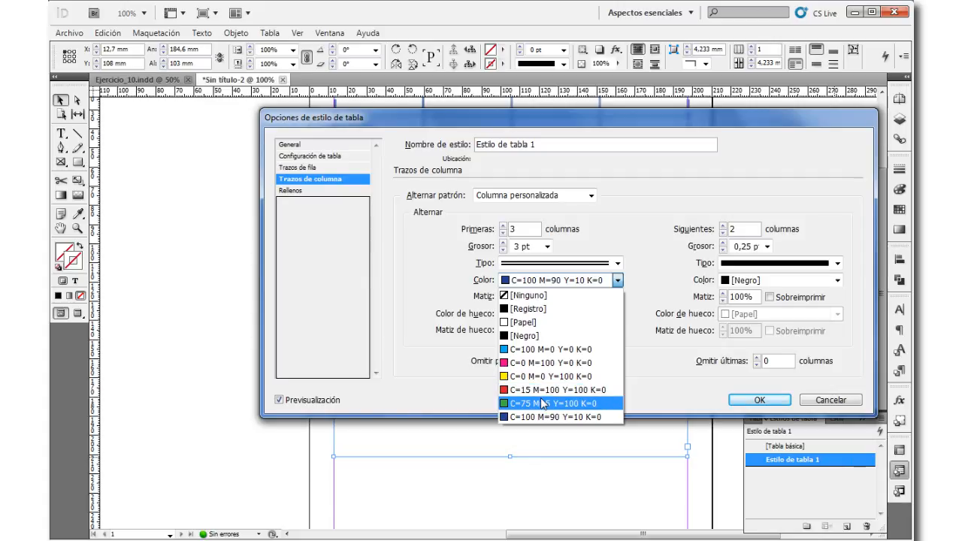
pyautogui.click(553, 376)
pyautogui.click(759, 399)
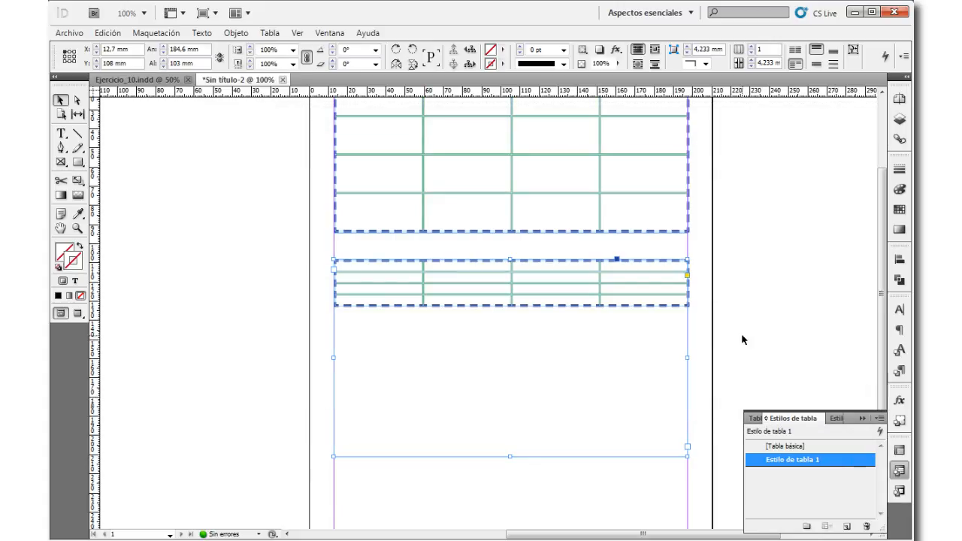
# - Check the green strokes on both tables, undo the table style's colour change and deselect the text frame
pyautogui.click(704, 356)
pyautogui.scroll(3, 703, 357)
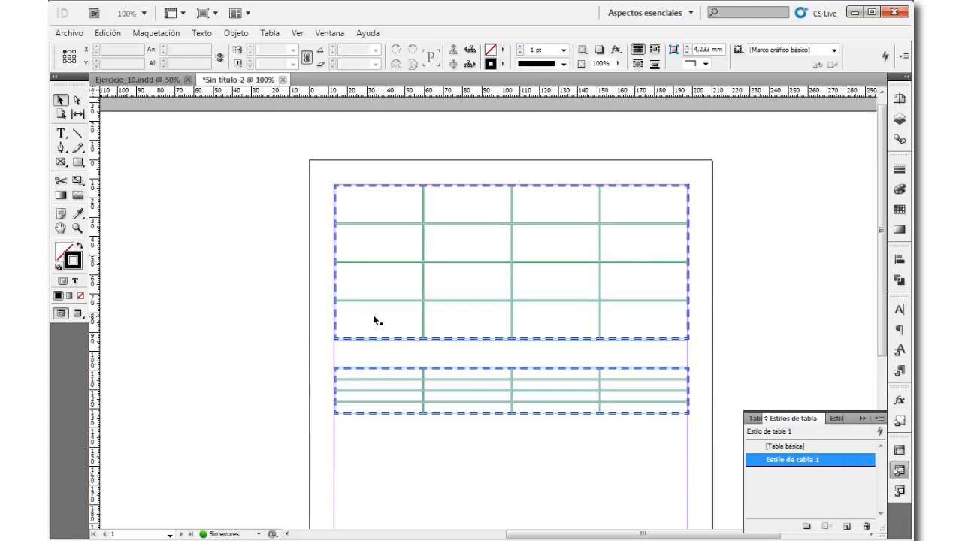
pyautogui.scroll(-2, 373, 315)
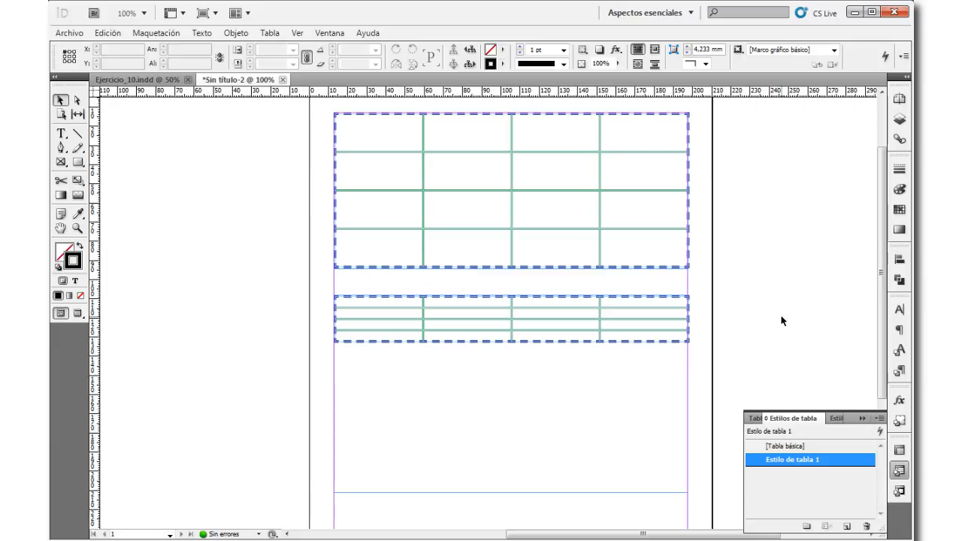
pyautogui.hotkey('ctrl', 'z')
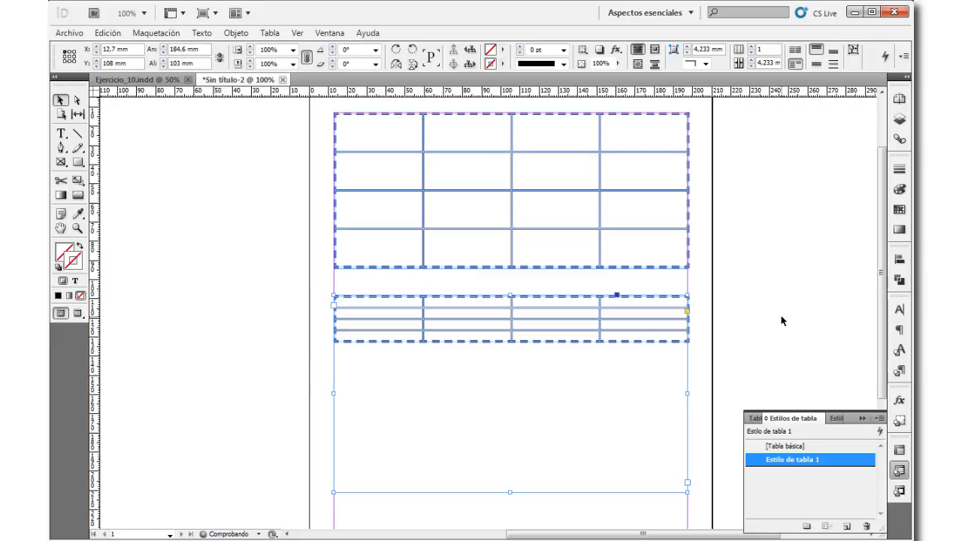
pyautogui.click(782, 322)
# - Open the options of Estilo de celda 1 and set its cell stroke colour to [Ninguno]
pyautogui.click(835, 420)
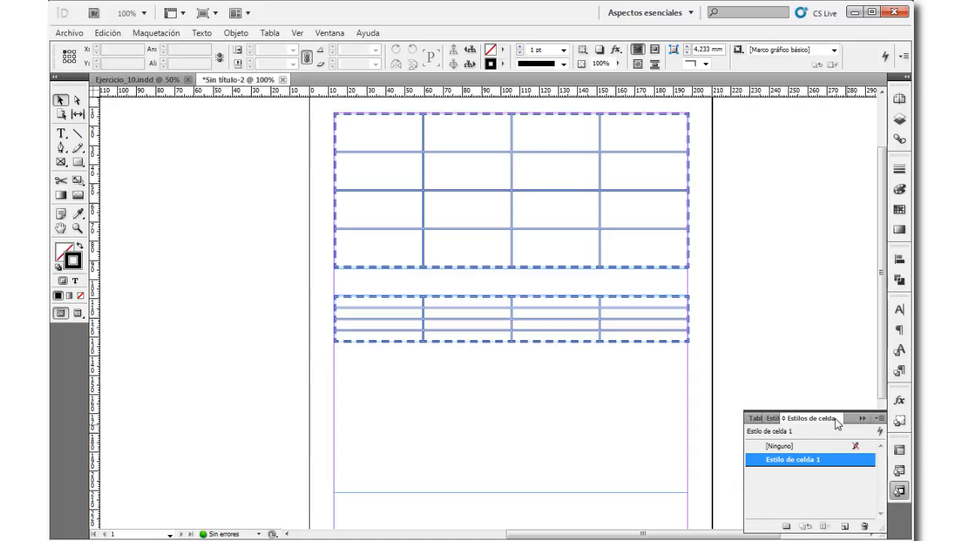
pyautogui.doubleClick(843, 459)
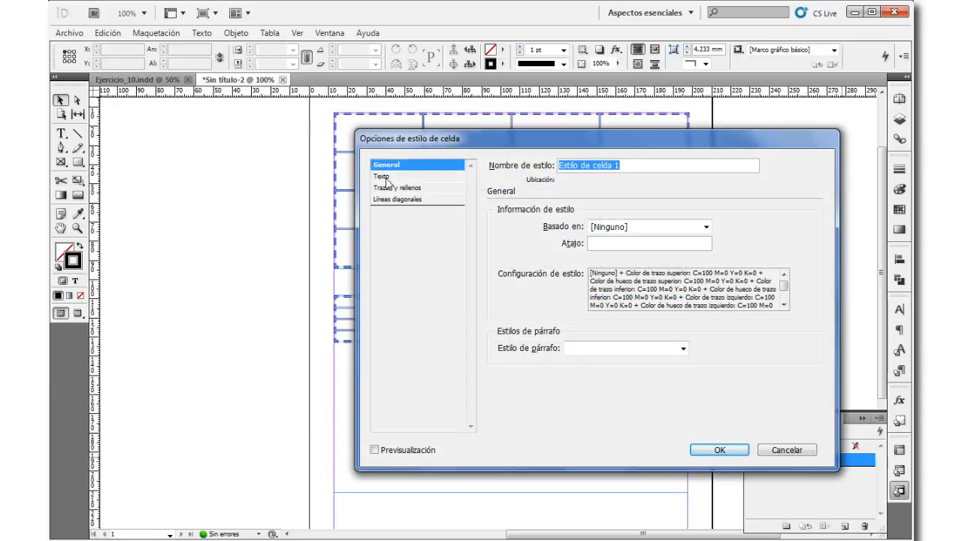
pyautogui.click(434, 179)
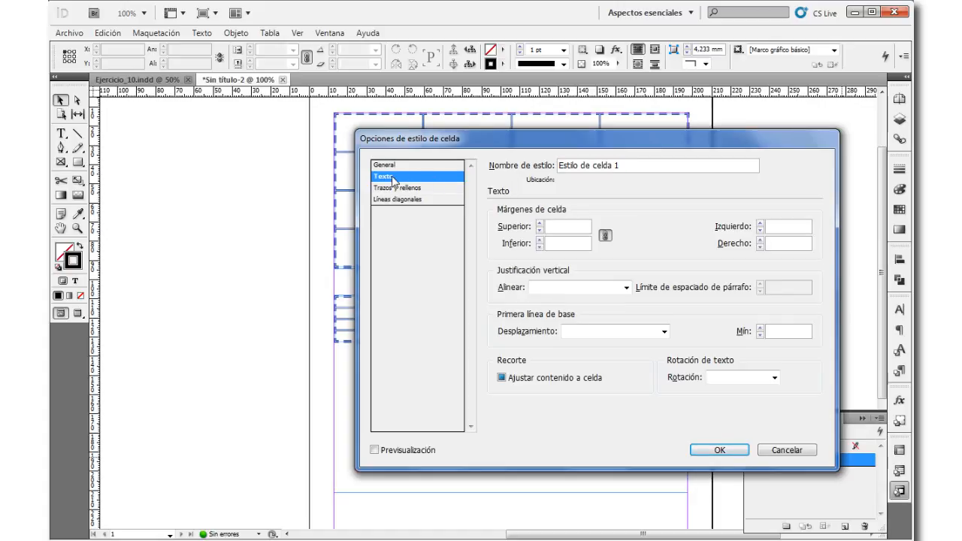
pyautogui.click(446, 191)
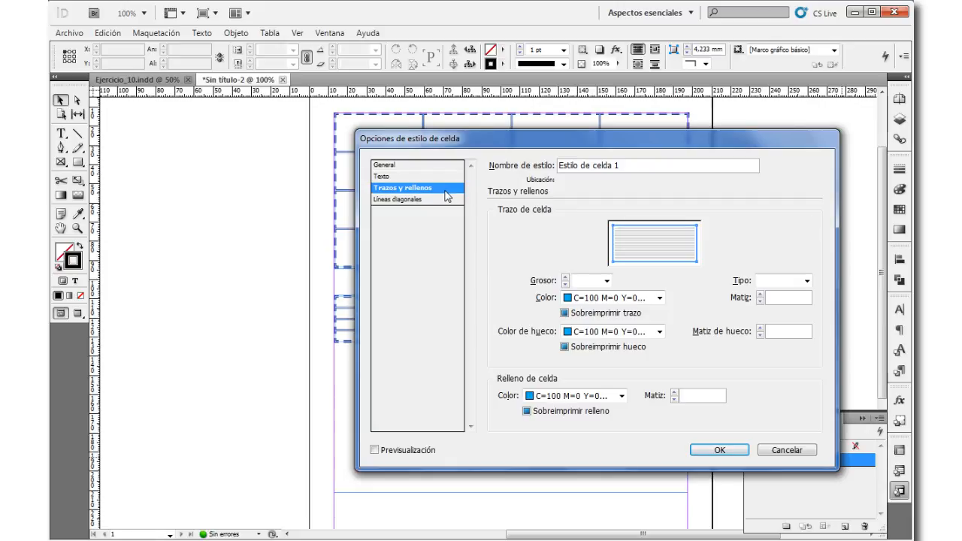
pyautogui.click(659, 298)
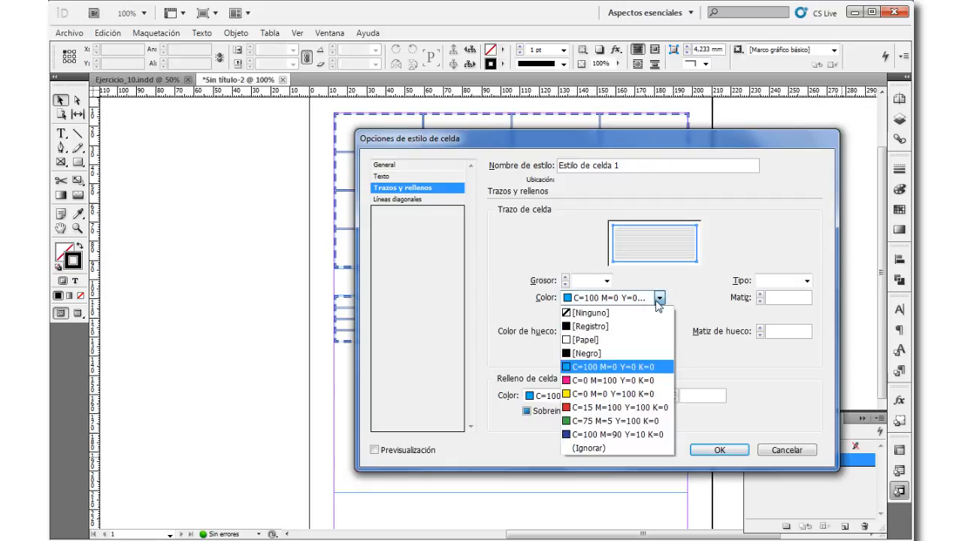
pyautogui.click(637, 313)
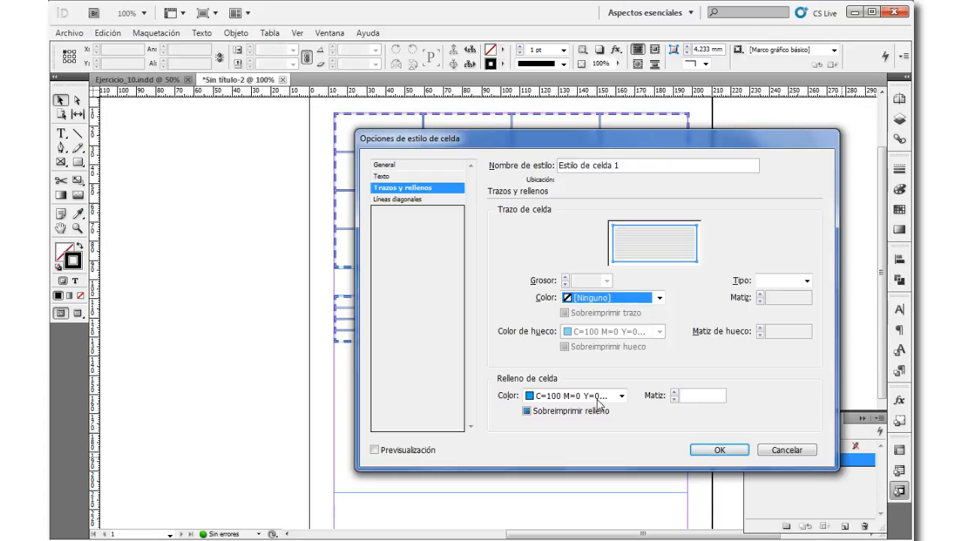
# - Set the cell style's fill colour to C=100 M=0 Y=0 K=0
pyautogui.click(621, 397)
pyautogui.click(602, 415)
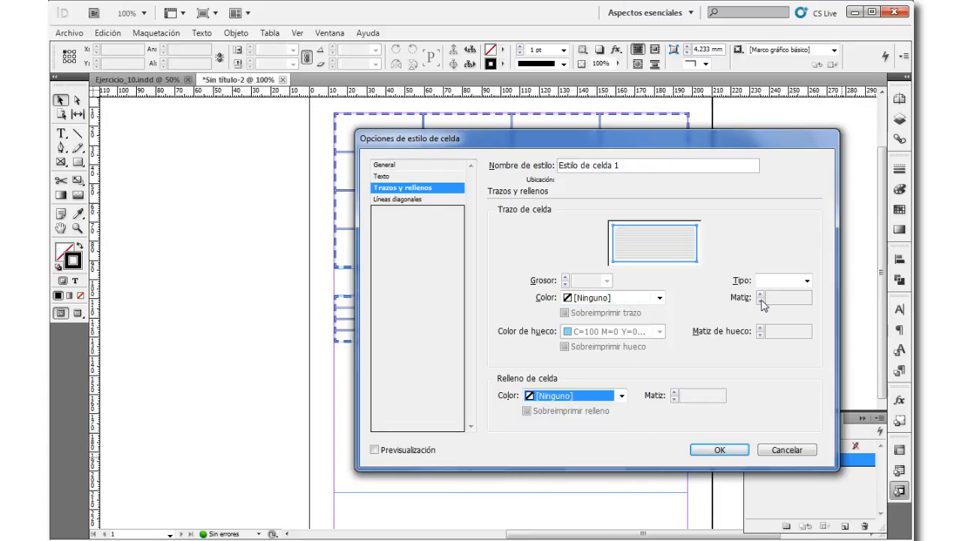
pyautogui.click(620, 396)
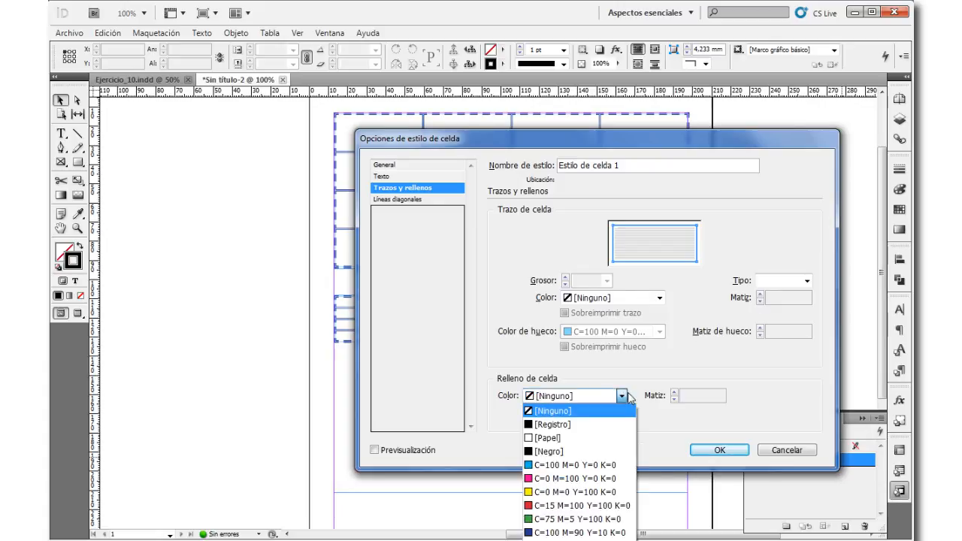
pyautogui.click(576, 465)
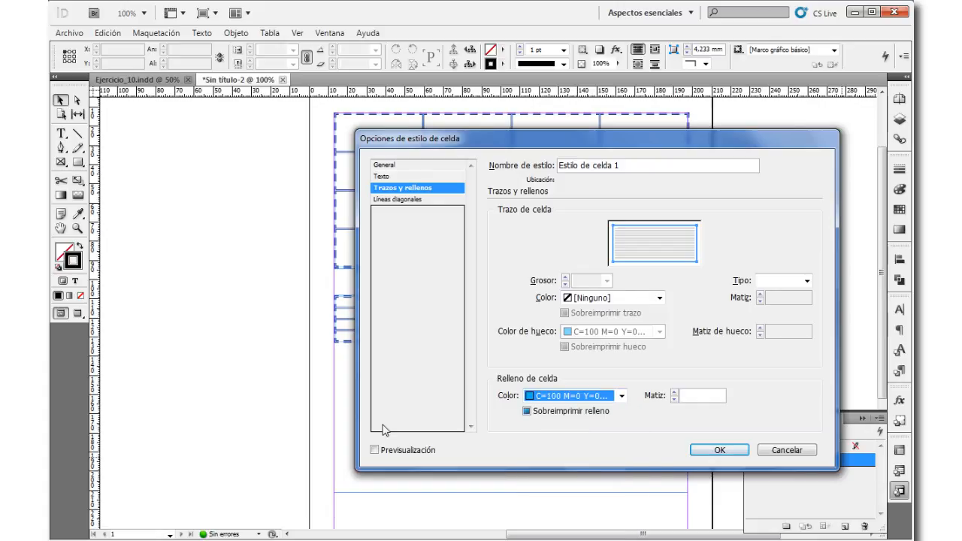
# - Give the cell style crossed diagonal lines in colour C=0 M=100 Y=0 K=0 and confirm its options
pyautogui.click(425, 200)
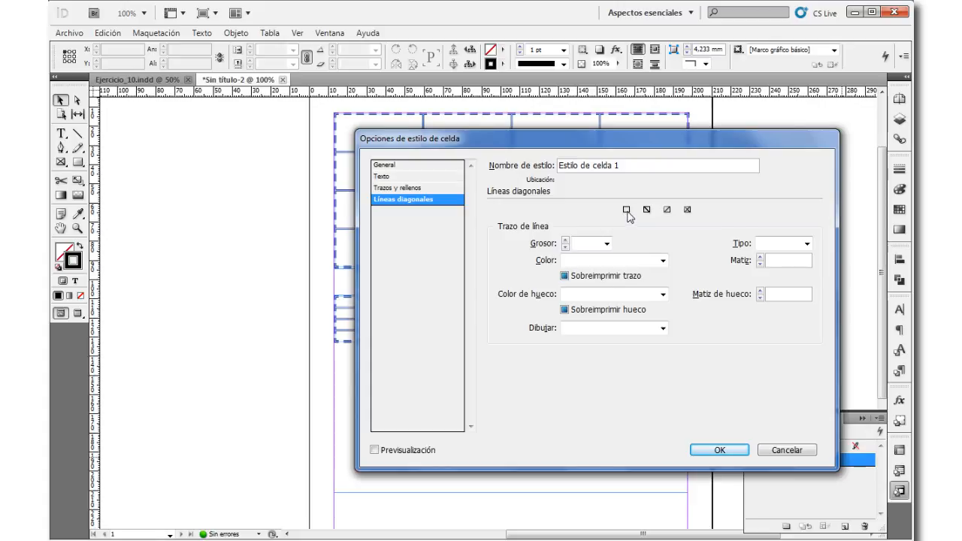
pyautogui.click(687, 210)
pyautogui.click(662, 260)
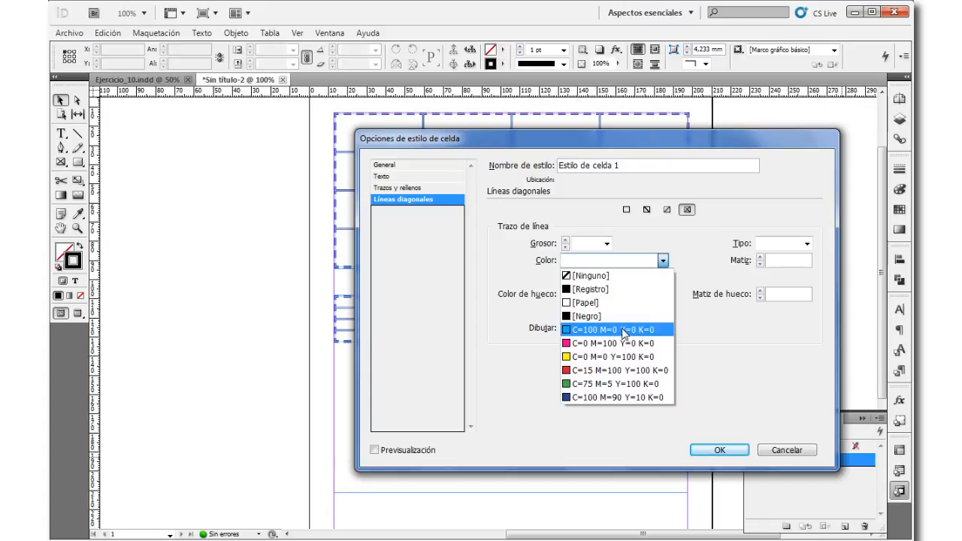
pyautogui.click(612, 343)
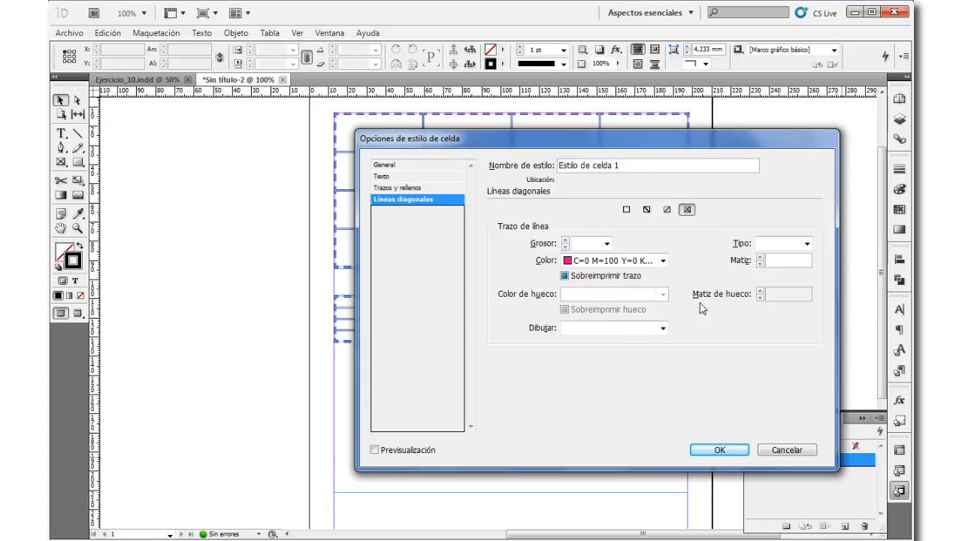
pyautogui.click(722, 449)
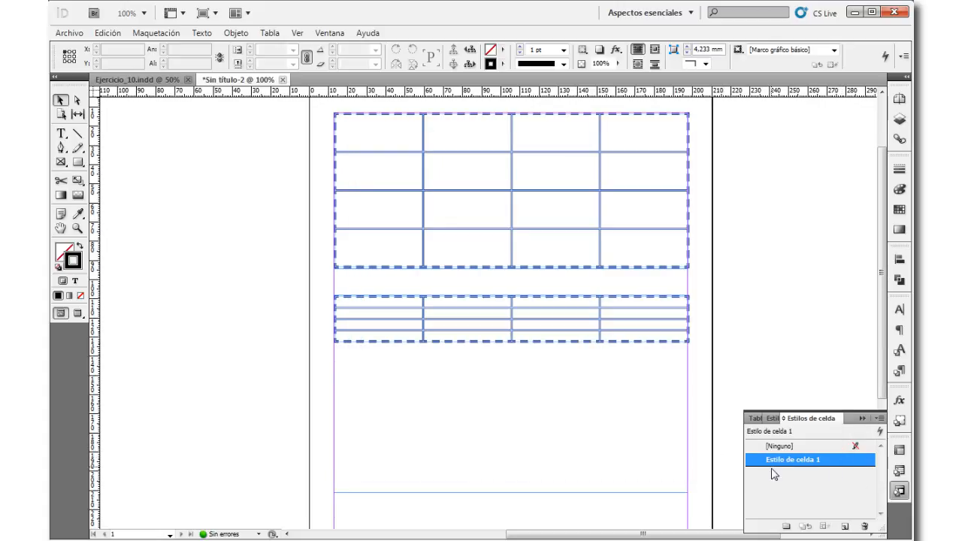
# - Apply Estilo de celda 1 to the four cells along the first table's diagonal, from the first row and column to the last
pyautogui.press('t')
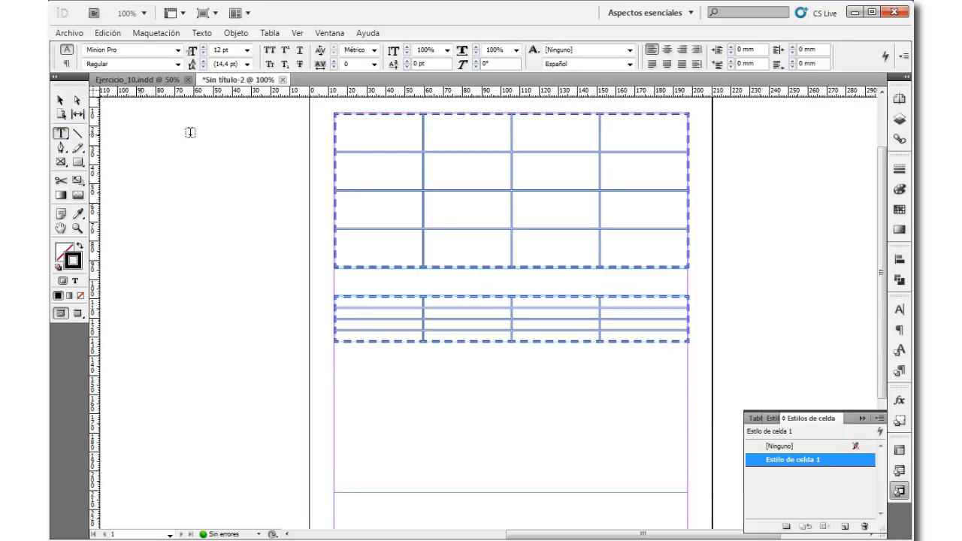
pyautogui.click(386, 132)
pyautogui.click(826, 457)
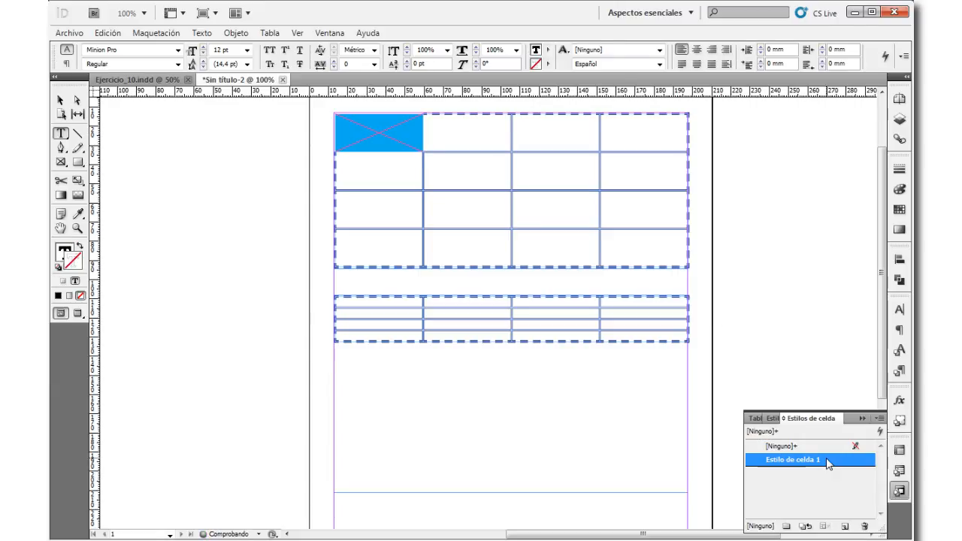
pyautogui.click(485, 174)
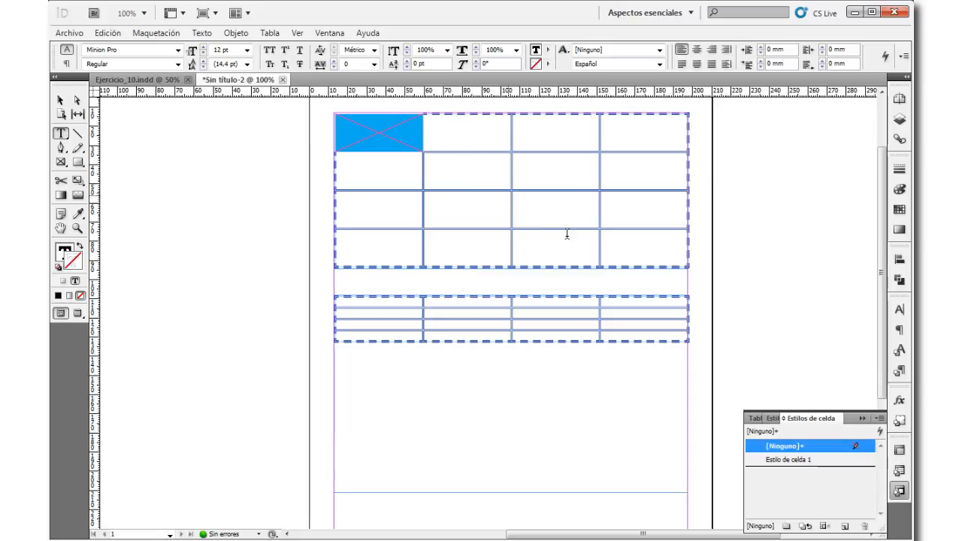
pyautogui.click(822, 457)
pyautogui.click(558, 219)
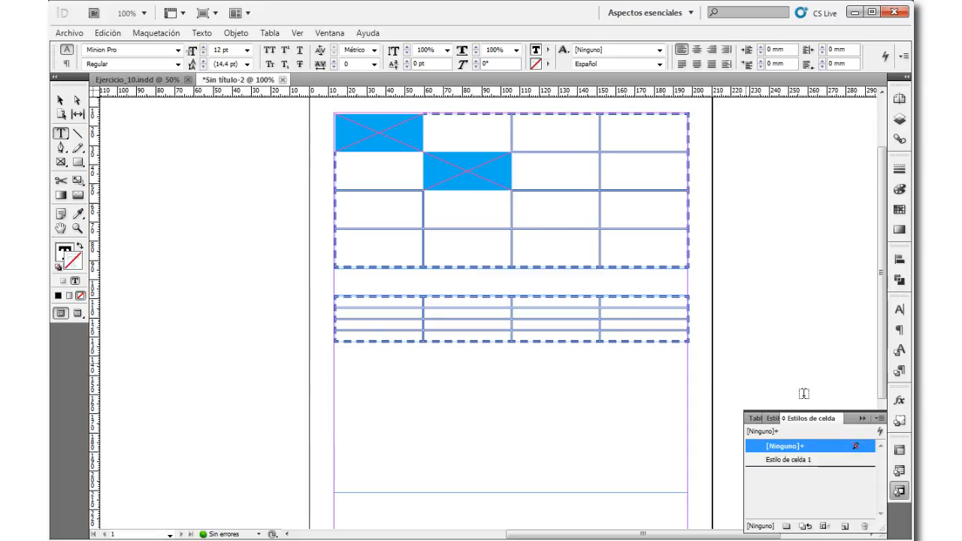
pyautogui.click(847, 459)
pyautogui.click(640, 232)
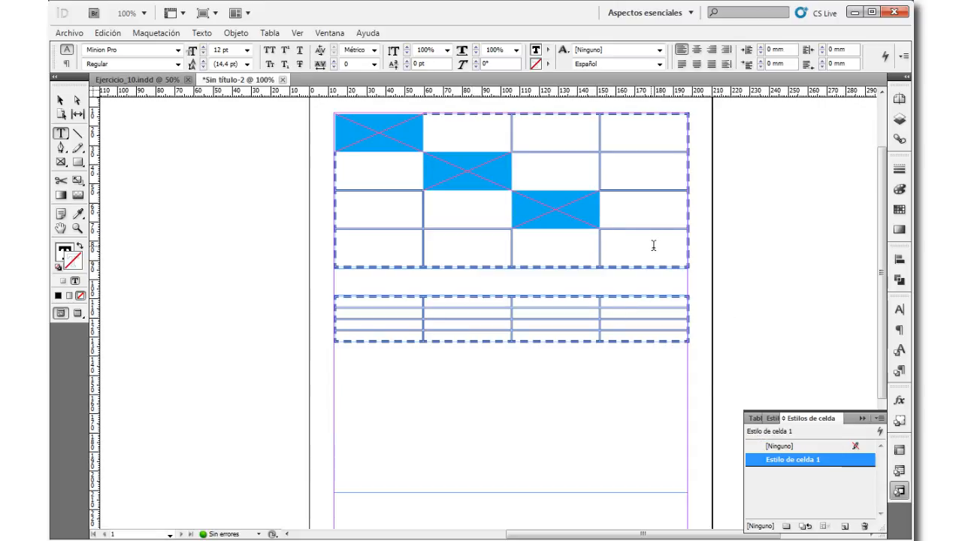
pyautogui.click(849, 460)
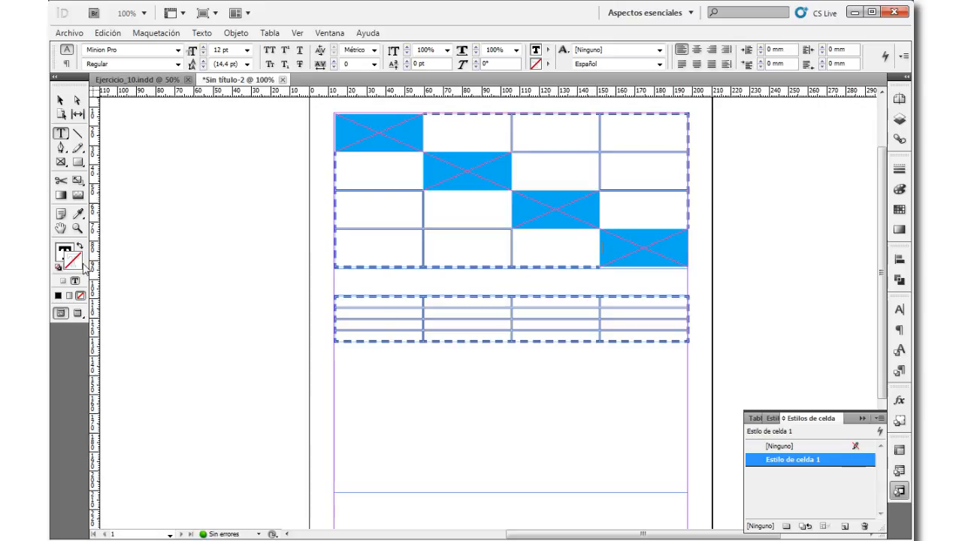
# - Examine the fill, crossed lines and strokes of the styled cells at 150% zoom, and view both tables at 75%
pyautogui.click(76, 227)
pyautogui.click(521, 210)
pyautogui.click(508, 242)
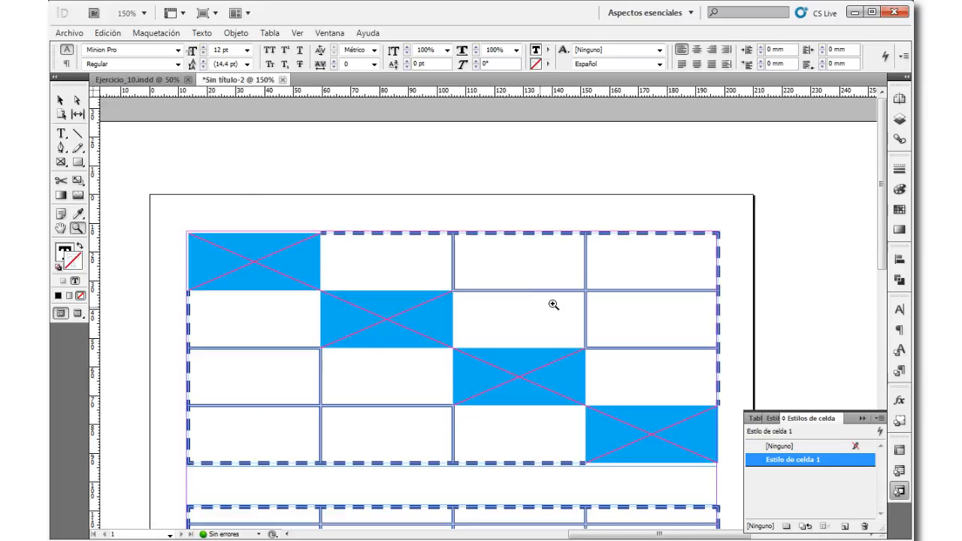
pyautogui.click(60, 100)
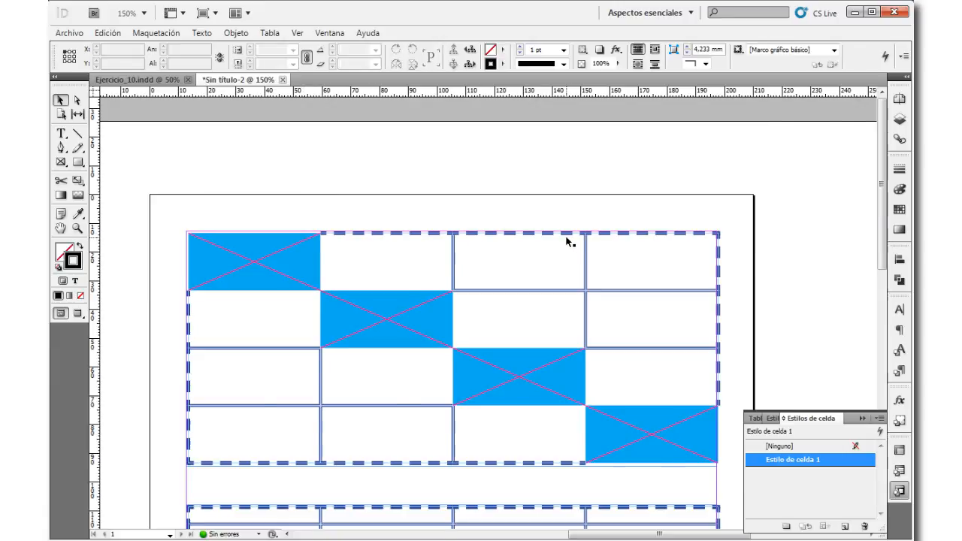
pyautogui.scroll(-2, 567, 242)
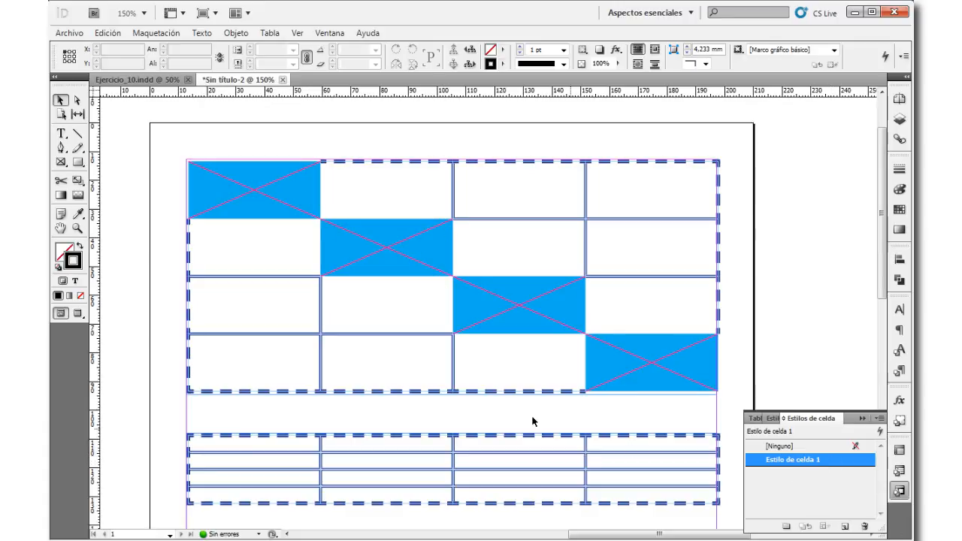
pyautogui.scroll(-2, 514, 410)
pyautogui.scroll(3, 514, 409)
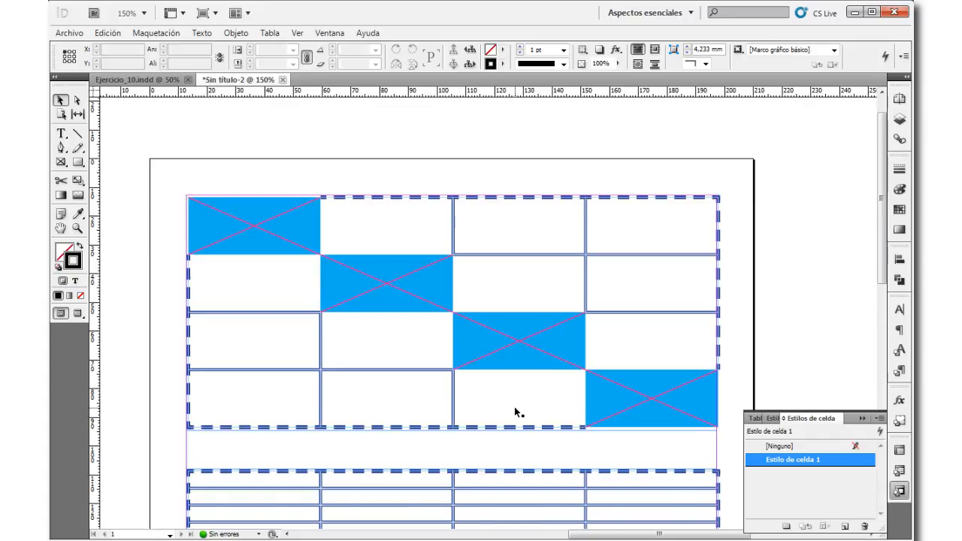
pyautogui.scroll(-2, 514, 406)
pyautogui.press('z')
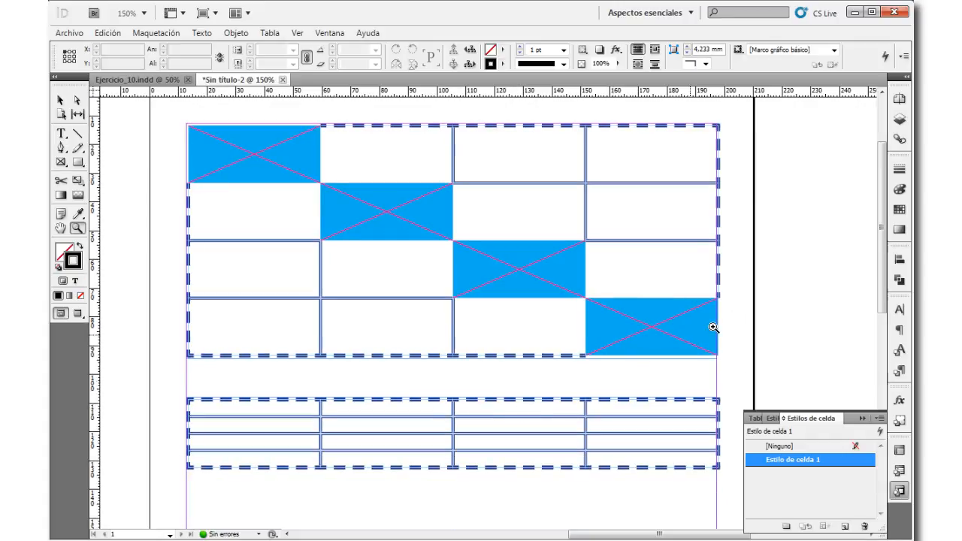
pyautogui.keyDown('alt'); pyautogui.click(740, 311); pyautogui.keyUp('alt')
pyautogui.keyDown('alt'); pyautogui.click(352, 315); pyautogui.keyUp('alt')
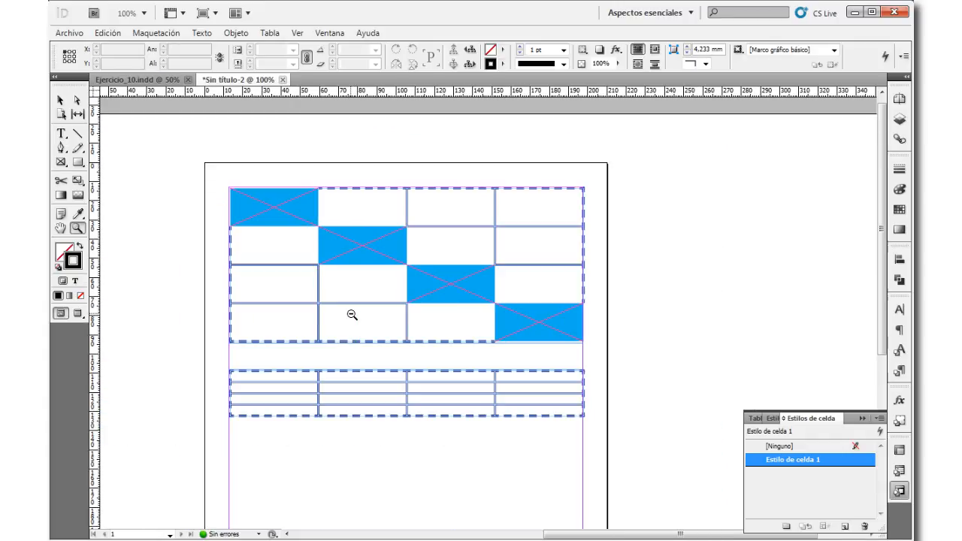
pyautogui.keyDown('alt'); pyautogui.click(370, 314); pyautogui.keyUp('alt')
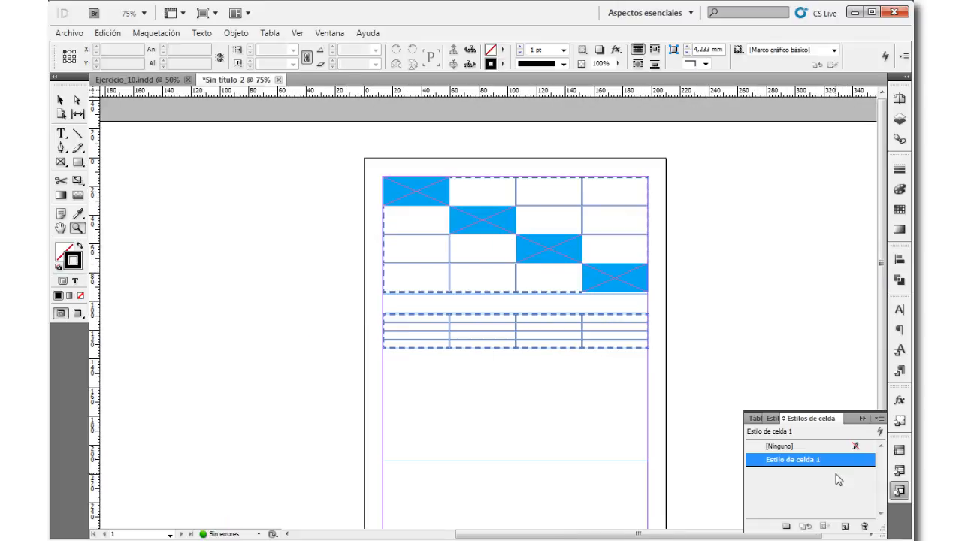